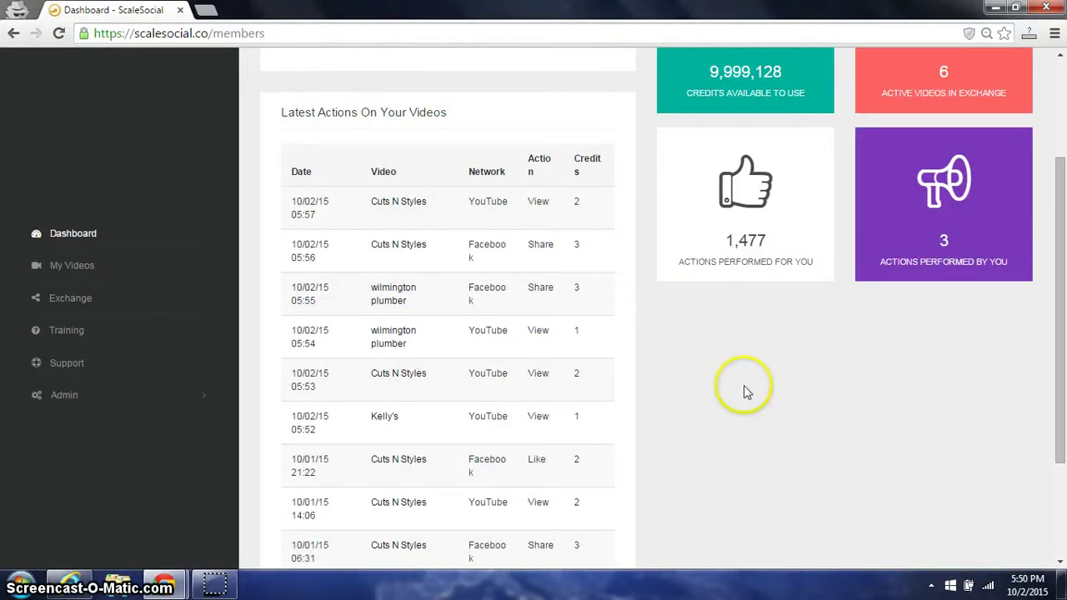
Examine the dashboard's statistics and its Latest Actions On Your Videos table, including each entry's network, action and credits
scroll(703, 363, "up", 2)
scroll(704, 365, "down", 3)
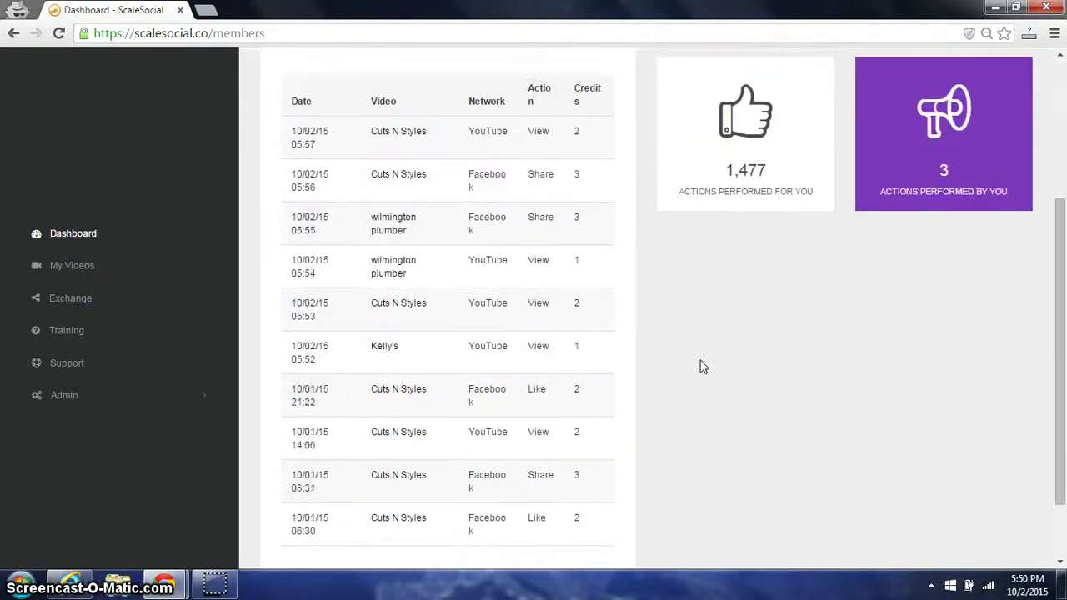
scroll(703, 367, "up", 3)
scroll(702, 365, "down", 1)
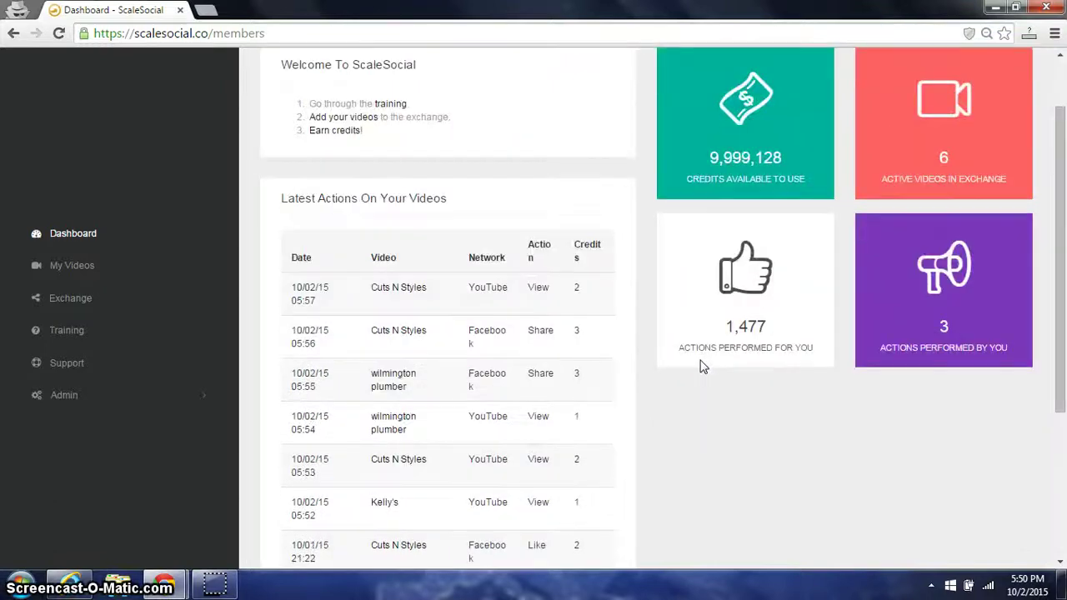
scroll(633, 373, "down", 1)
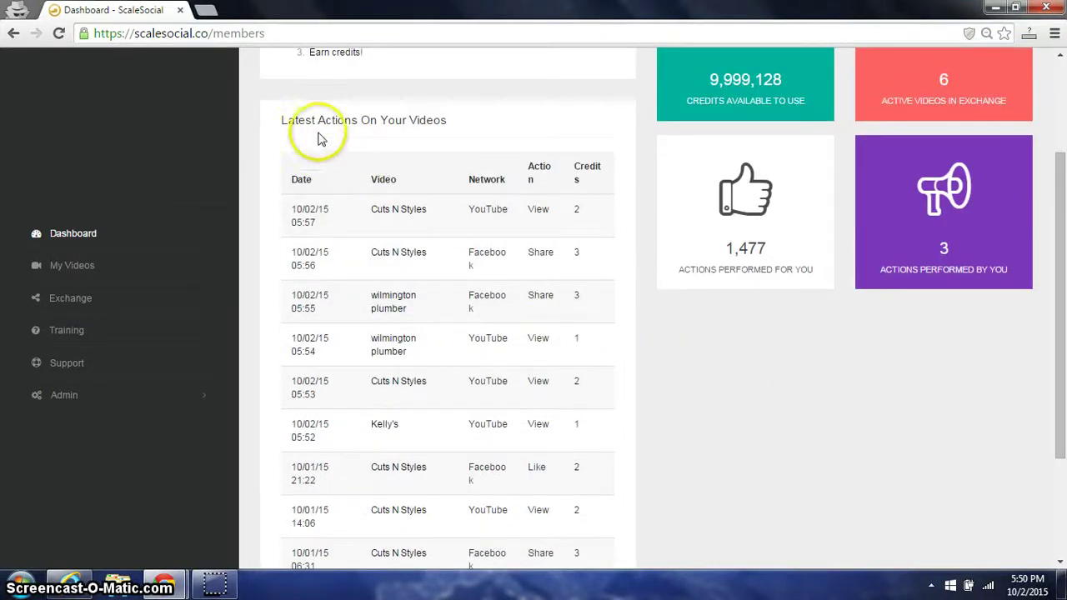
left_click_drag(287, 117, 456, 111)
scroll(449, 156, "down", 1)
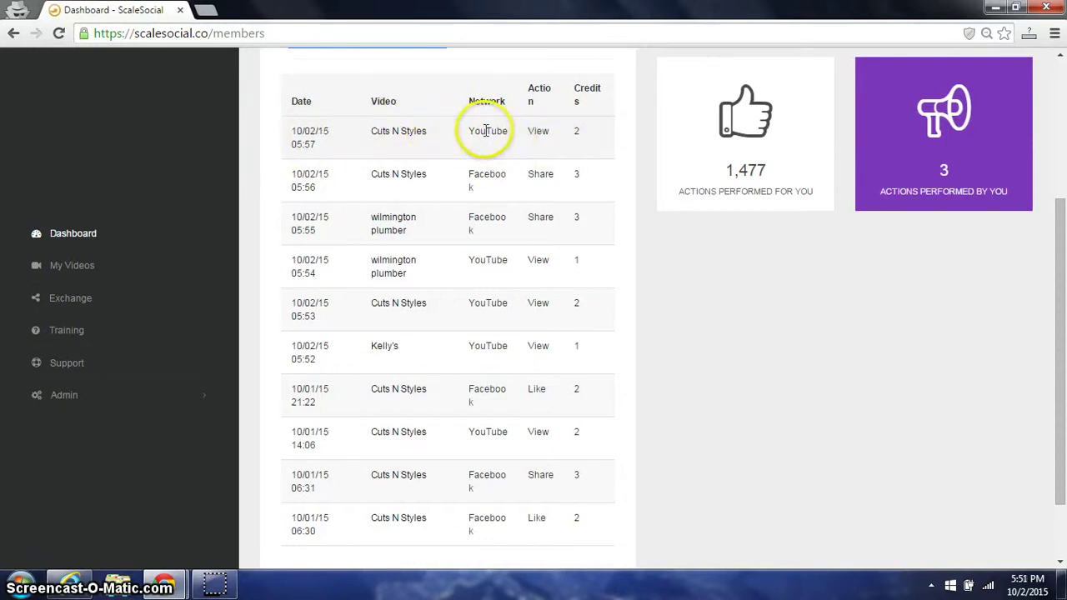
double_click(544, 131)
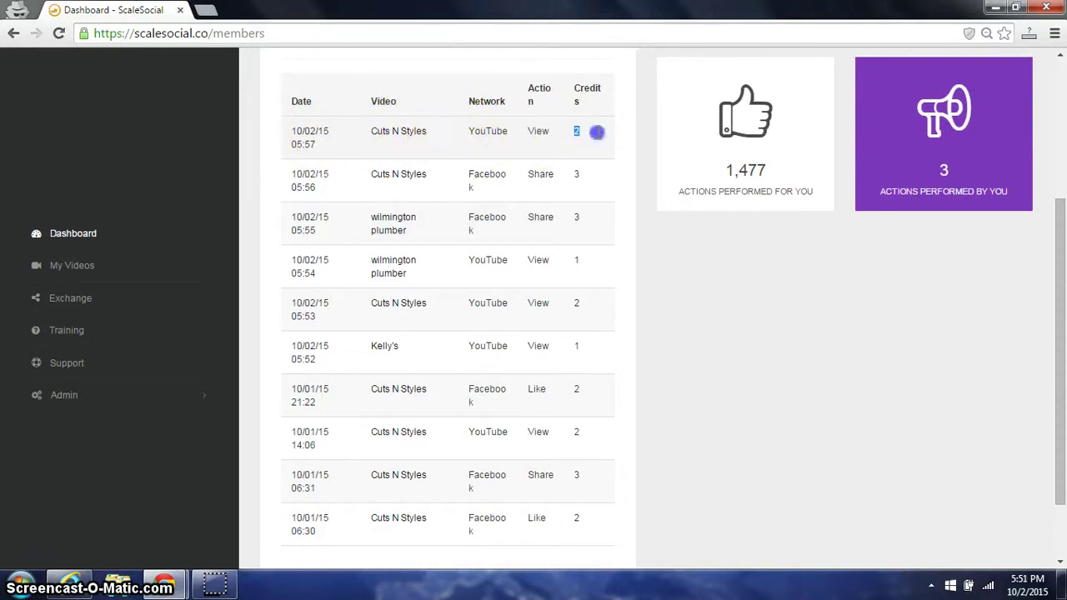
left_click(616, 179)
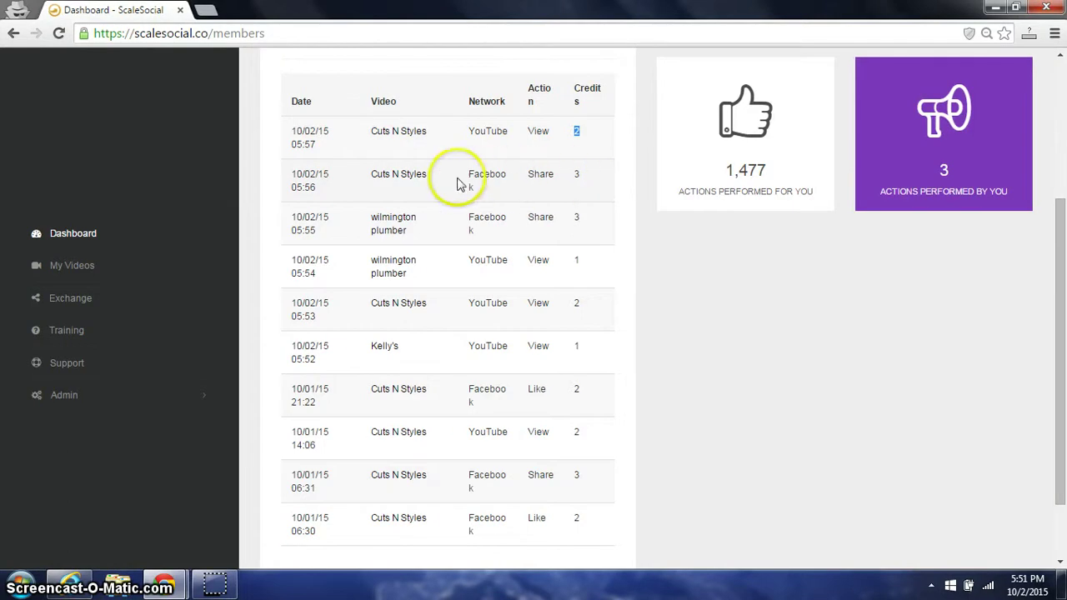
left_click(541, 172)
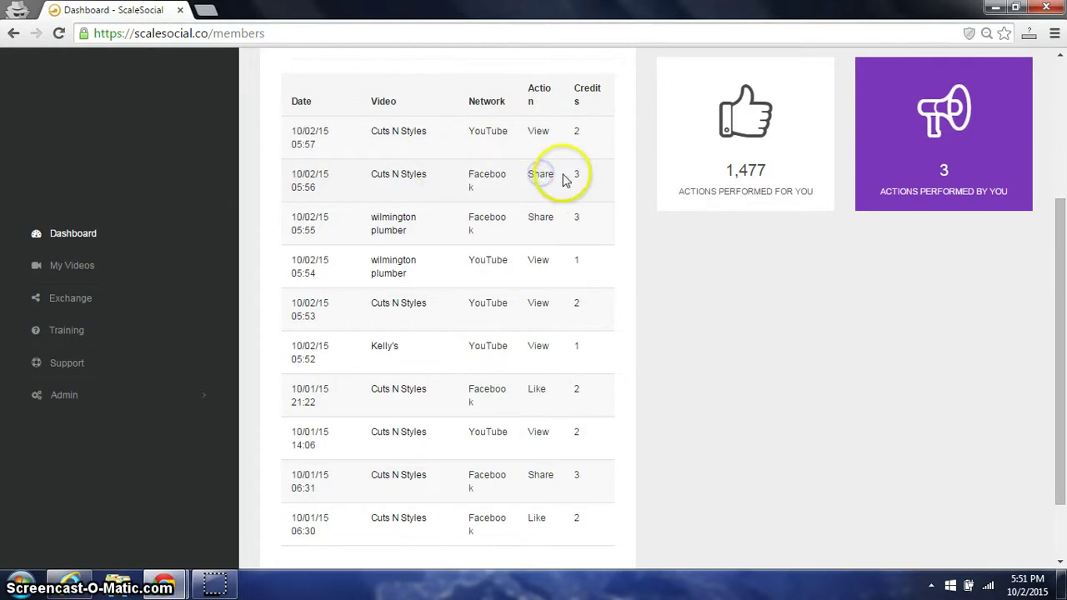
double_click(598, 173)
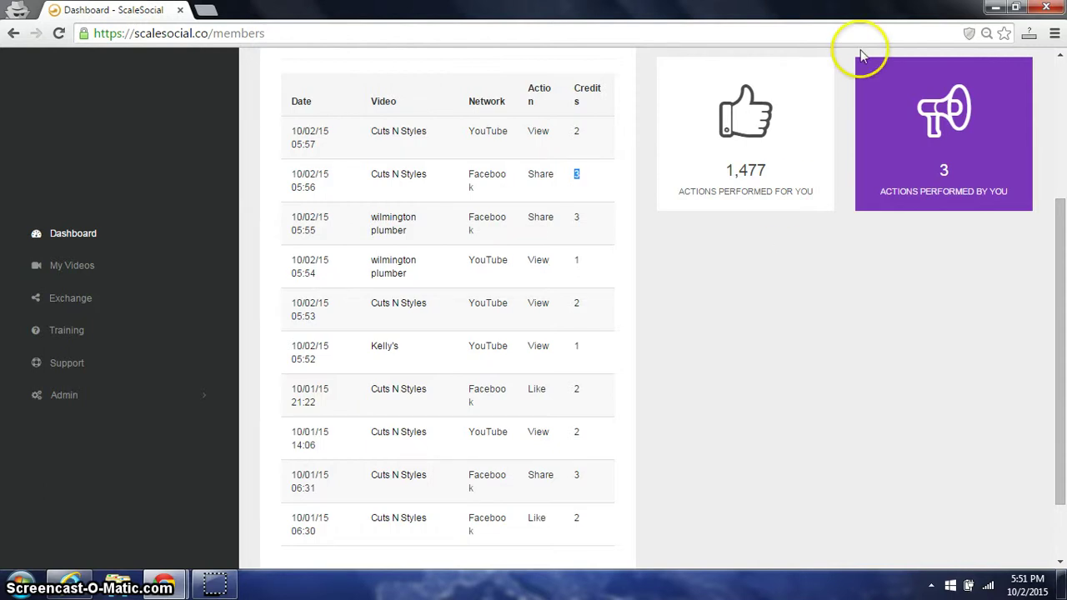
scroll(533, 251, "down", 1)
scroll(528, 286, "up", 3)
scroll(534, 292, "down", 2)
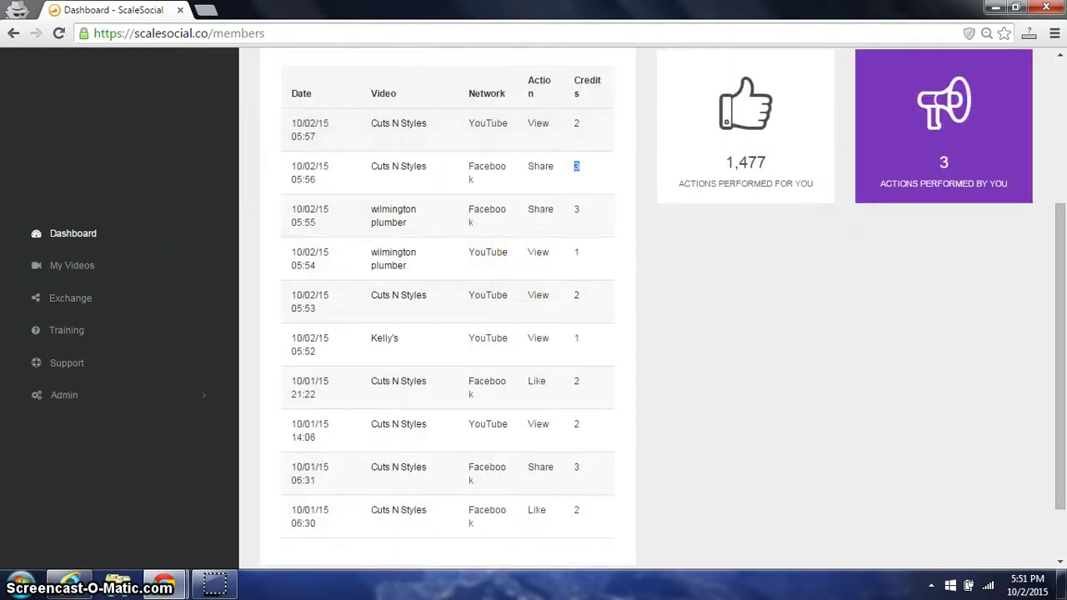
Start adding a new video from the My Videos page, and open a blank browser tab
left_click(75, 267)
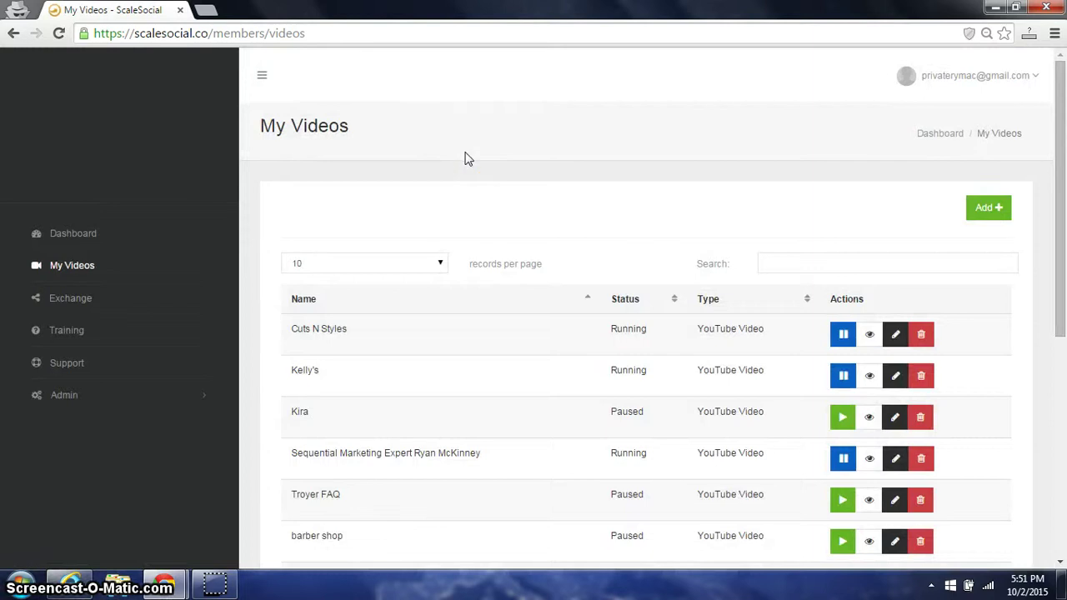
scroll(468, 159, "down", 1)
scroll(464, 159, "up", 1)
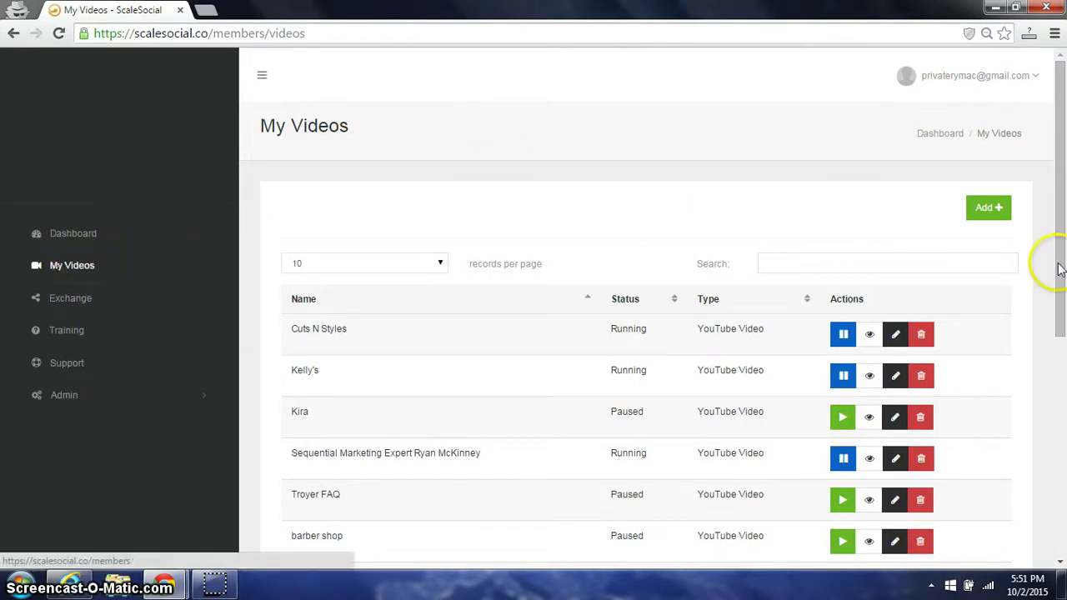
left_click(986, 210)
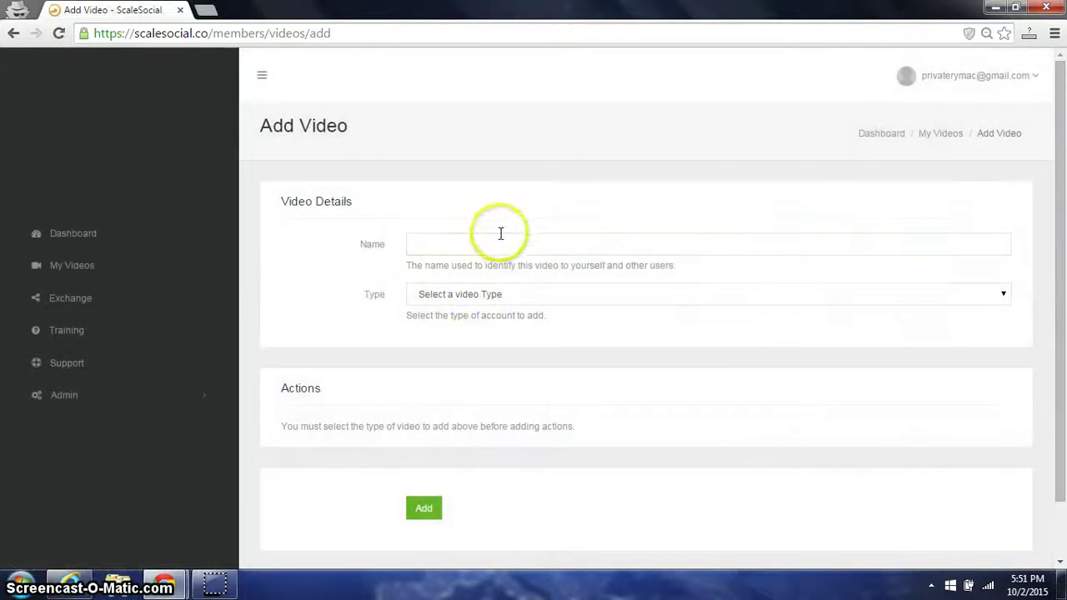
left_click(498, 243)
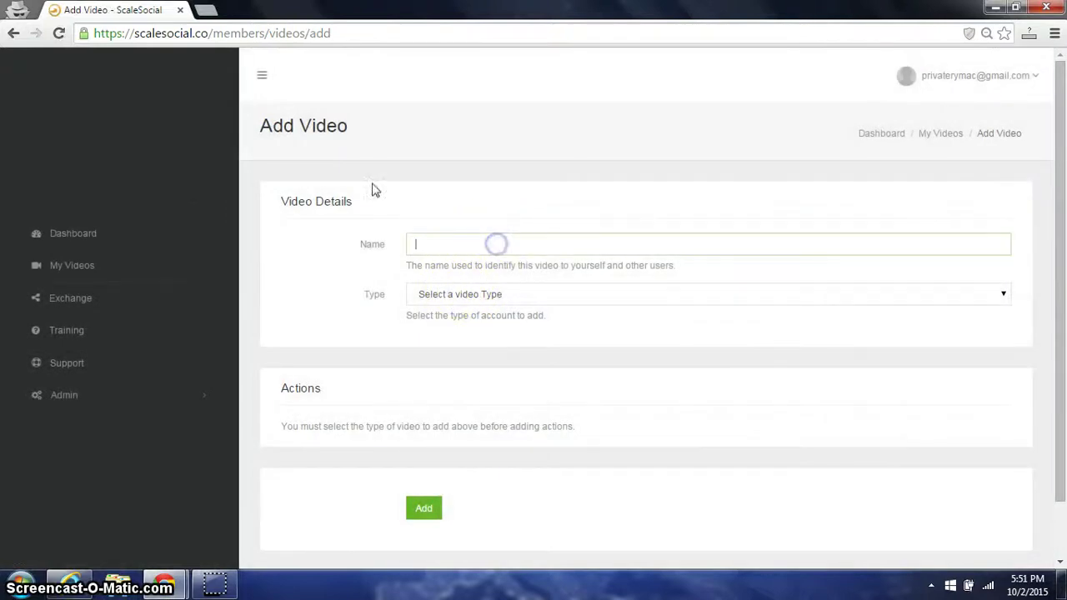
left_click(209, 13)
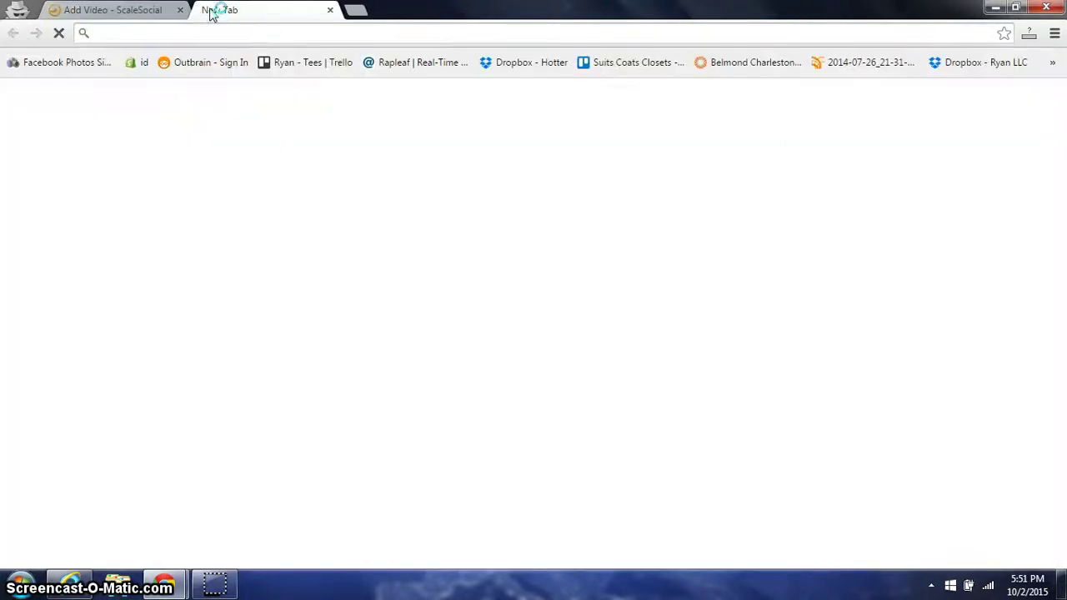
type("you")
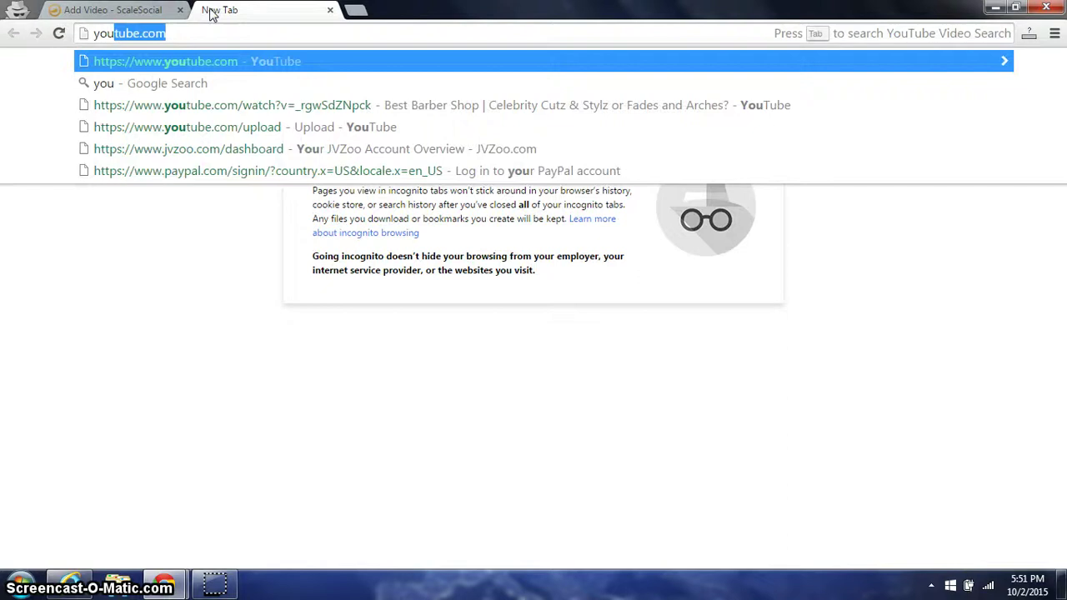
key("BackSpace")
key("BackSpace")
key("BackSpace")
key("BackSpace")
Search Google for "24 hour emergency plumber wilmington nc"
type("24 hour")
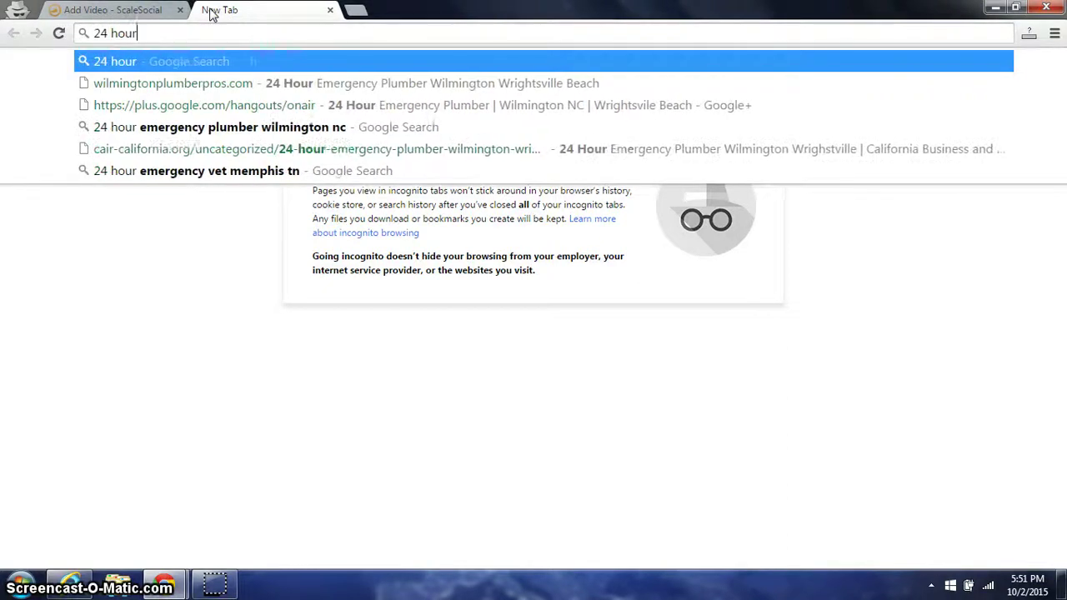
type(" emergency")
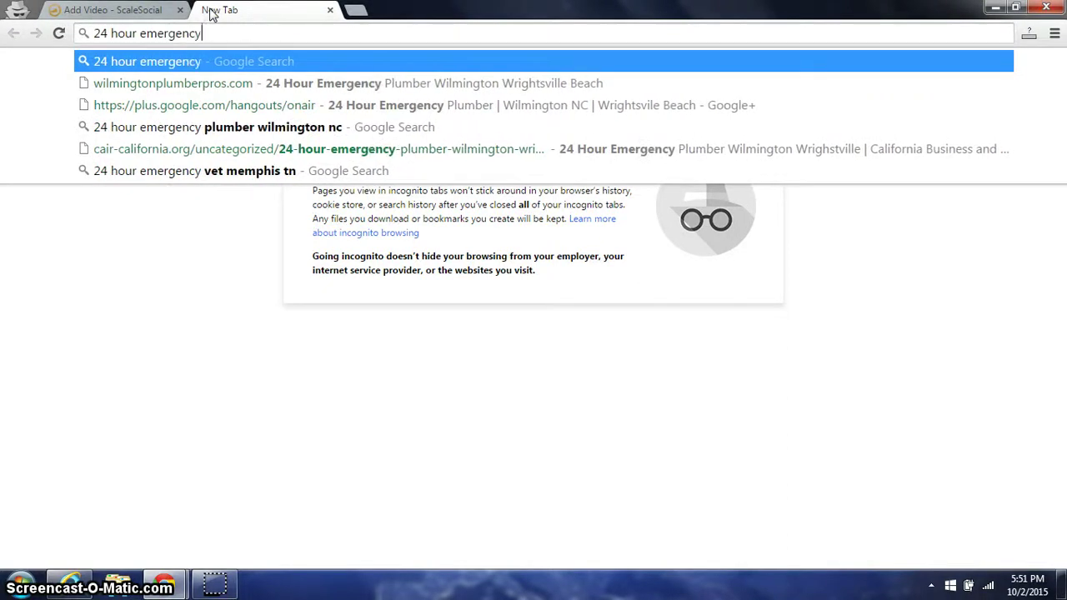
type(" plumber")
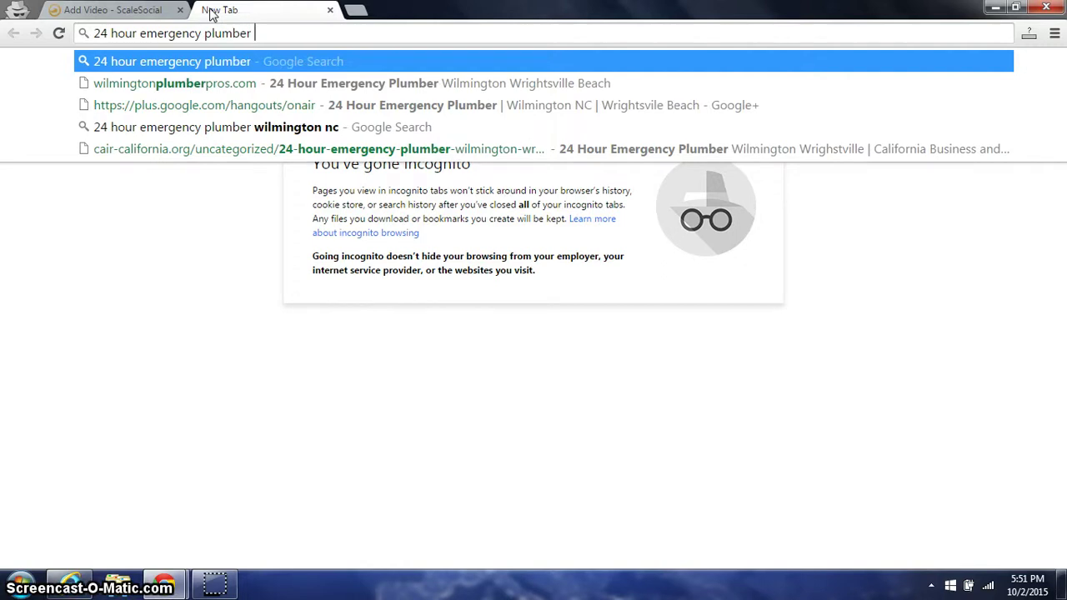
type("wilmington nc")
key("Return")
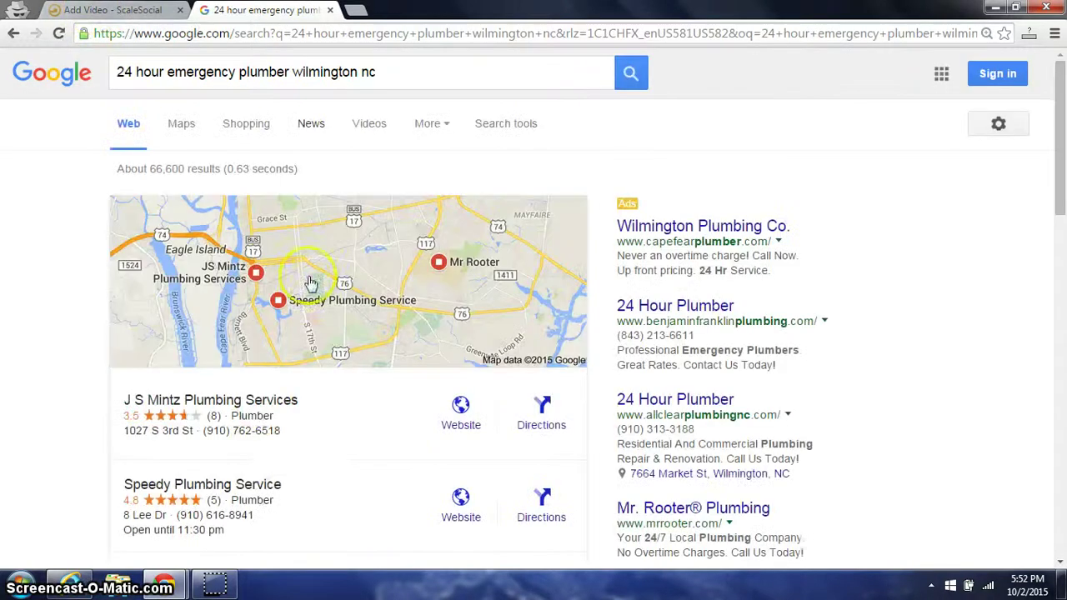
Copy the YouTube URL of the "24 Hour Emergency Plumber | Wilmington NC" video result and return to the Add Video form
scroll(325, 410, "down", 5)
scroll(326, 410, "down", 4)
scroll(281, 424, "down", 2)
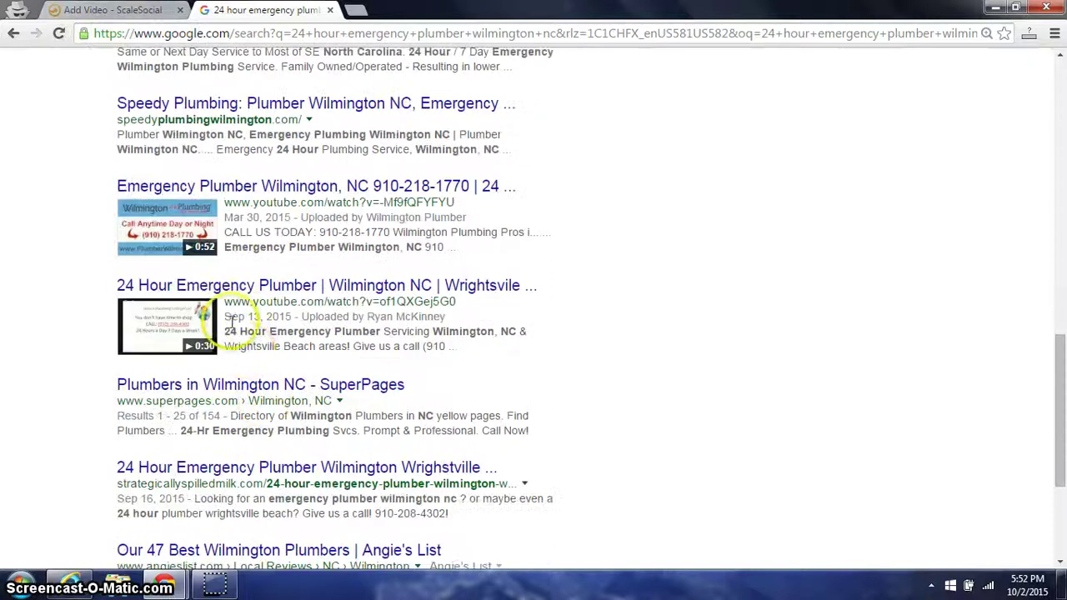
left_click_drag(223, 305, 457, 303)
key("ctrl+c")
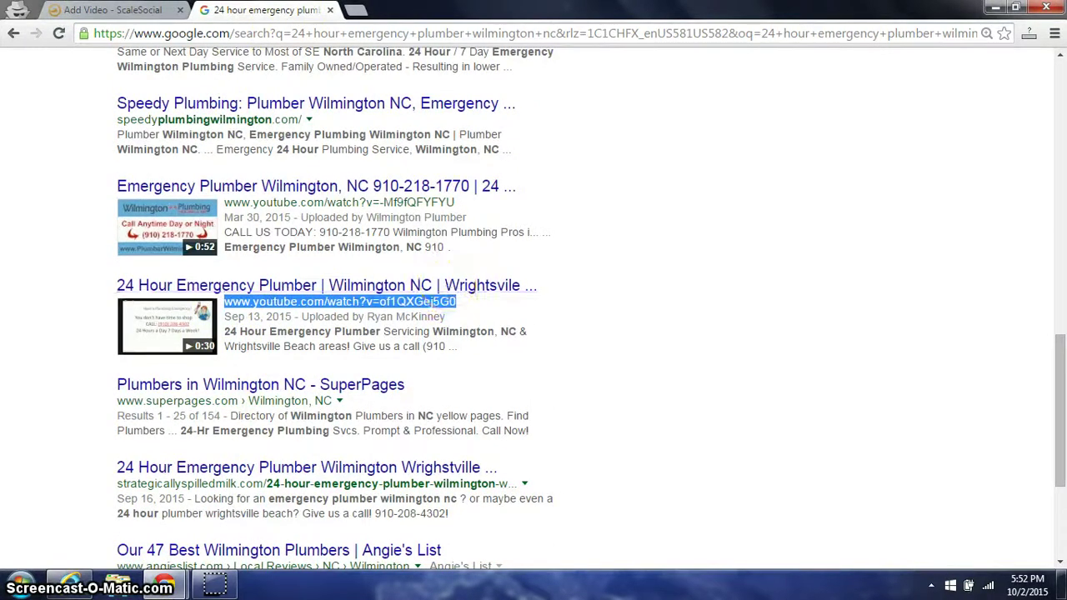
left_click(100, 10)
key("ctrl+v")
key("ctrl+a")
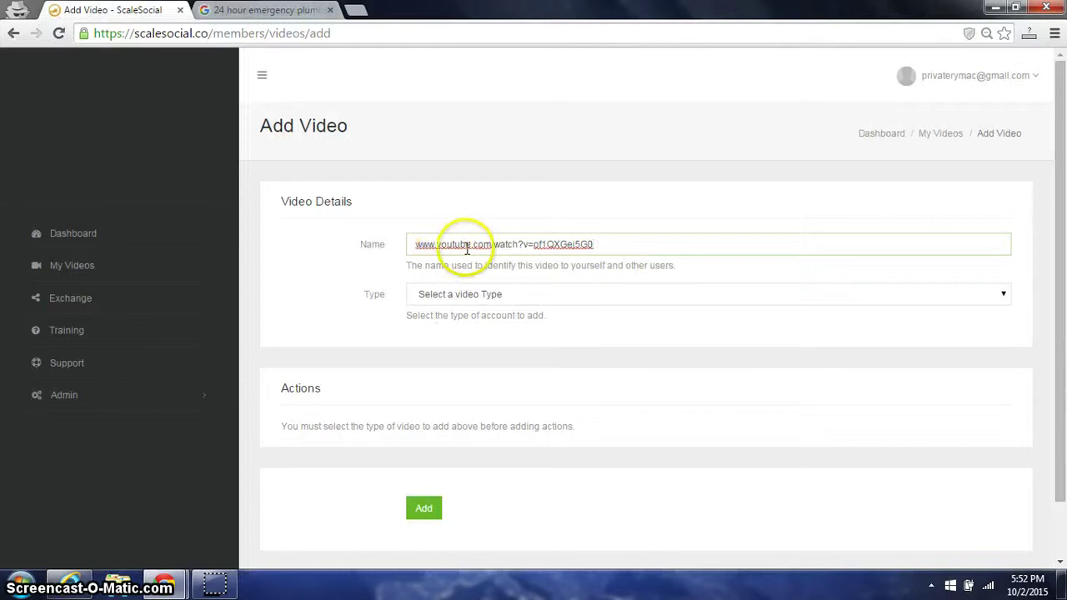
key("BackSpace")
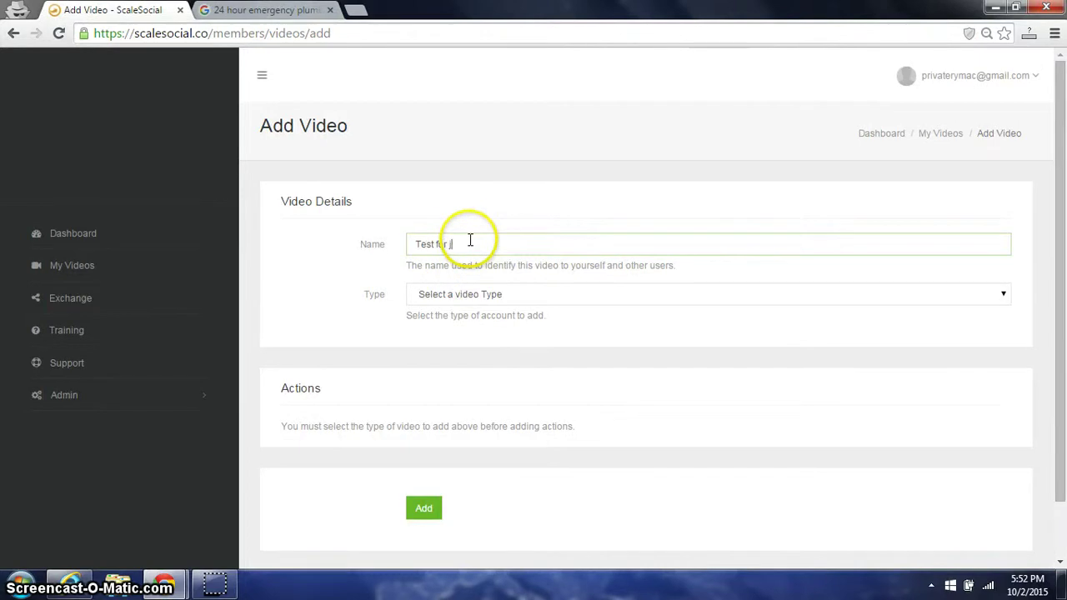
Name the video "Test for jvs" and set its type to YouTube Video
type("Test for jvs")
left_click(488, 296)
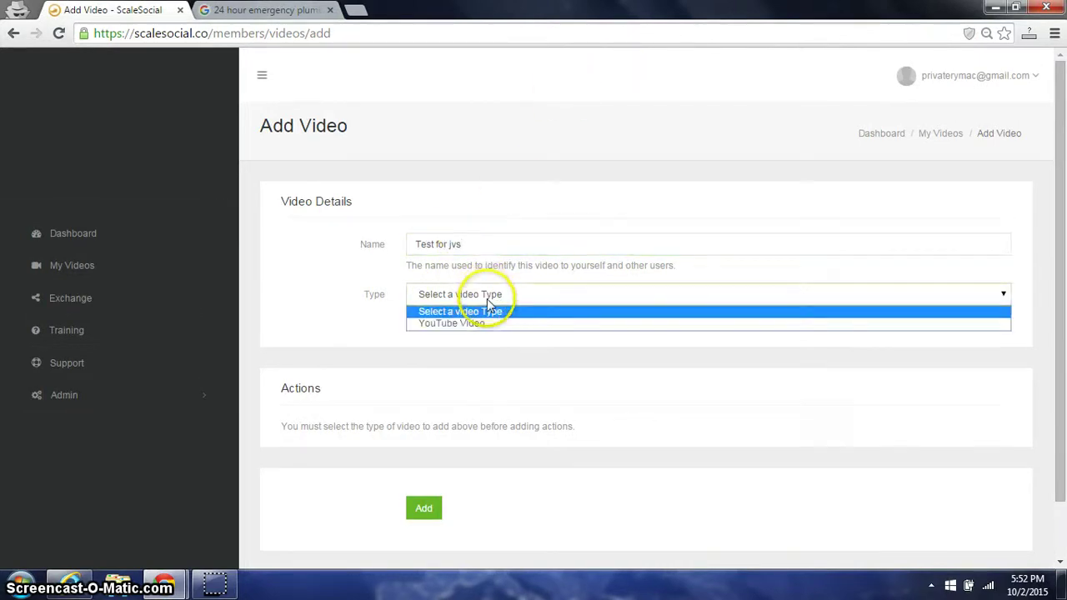
left_click(473, 332)
scroll(478, 326, "down", 1)
left_click(440, 265)
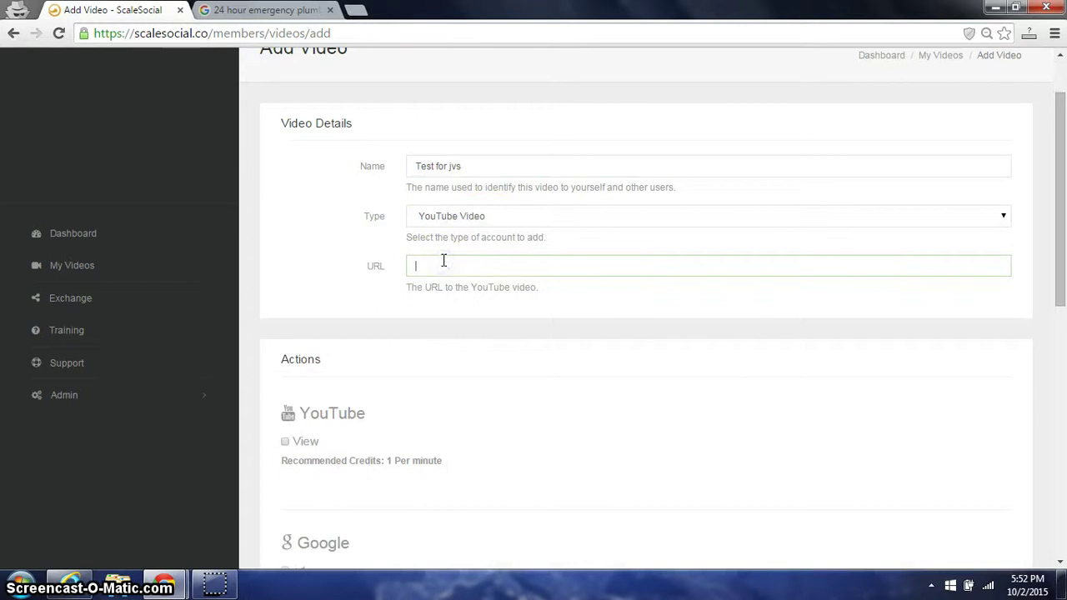
key("ctrl+v")
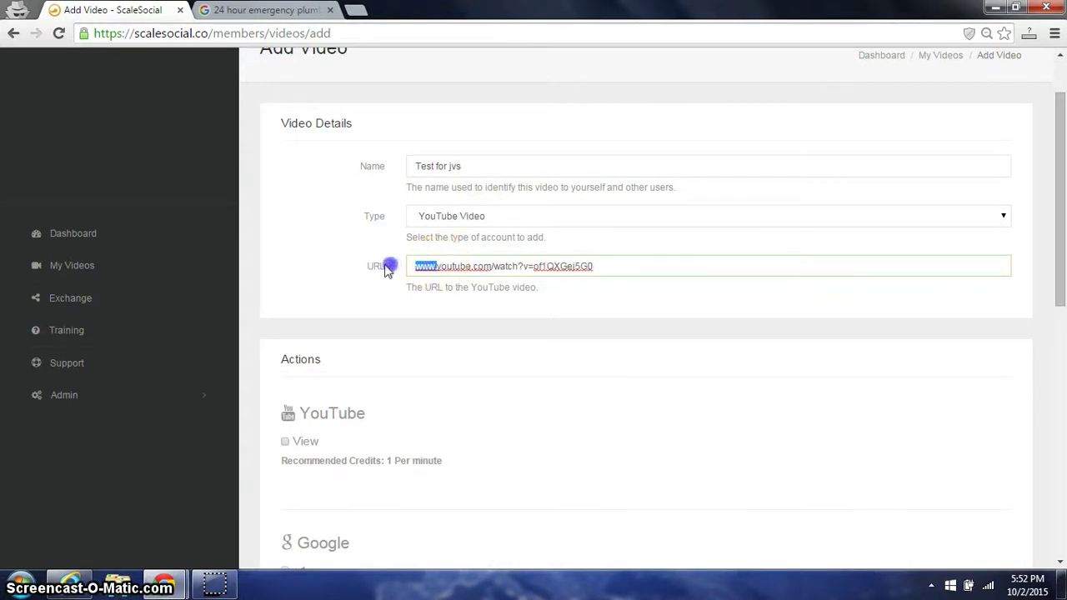
type("htt")
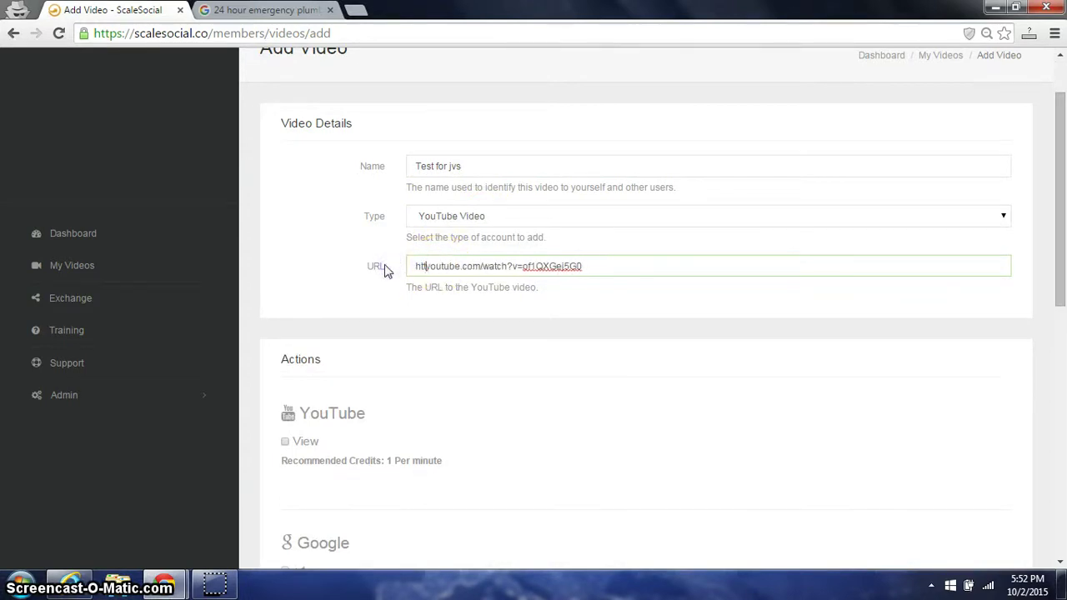
type("p://")
left_click(561, 437)
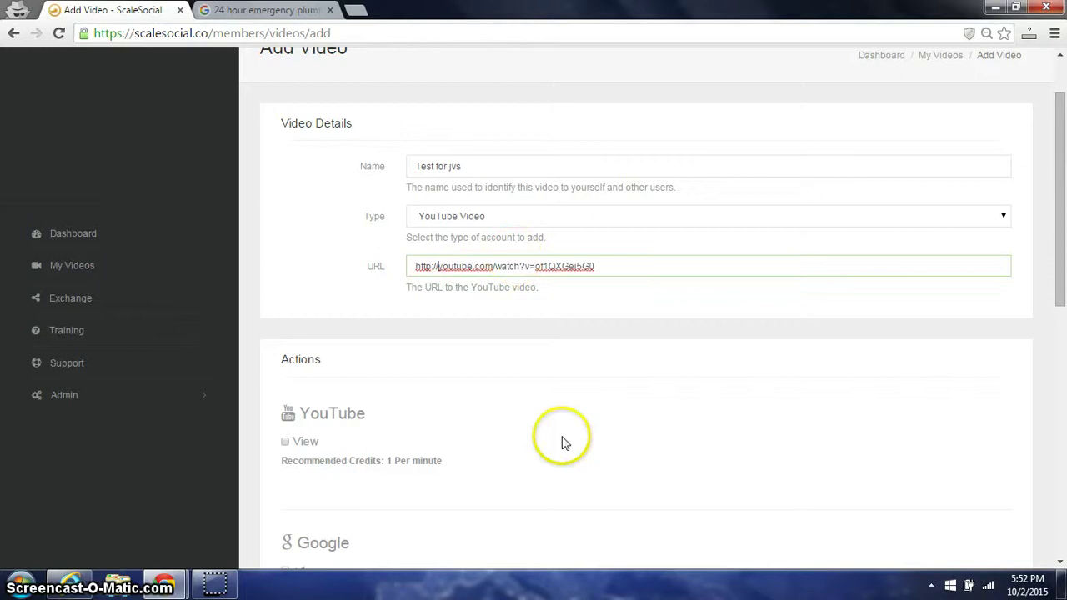
Enable the YouTube View action and set its time to view to 30 seconds
scroll(552, 426, "down", 2)
left_click(463, 250)
scroll(409, 262, "down", 1)
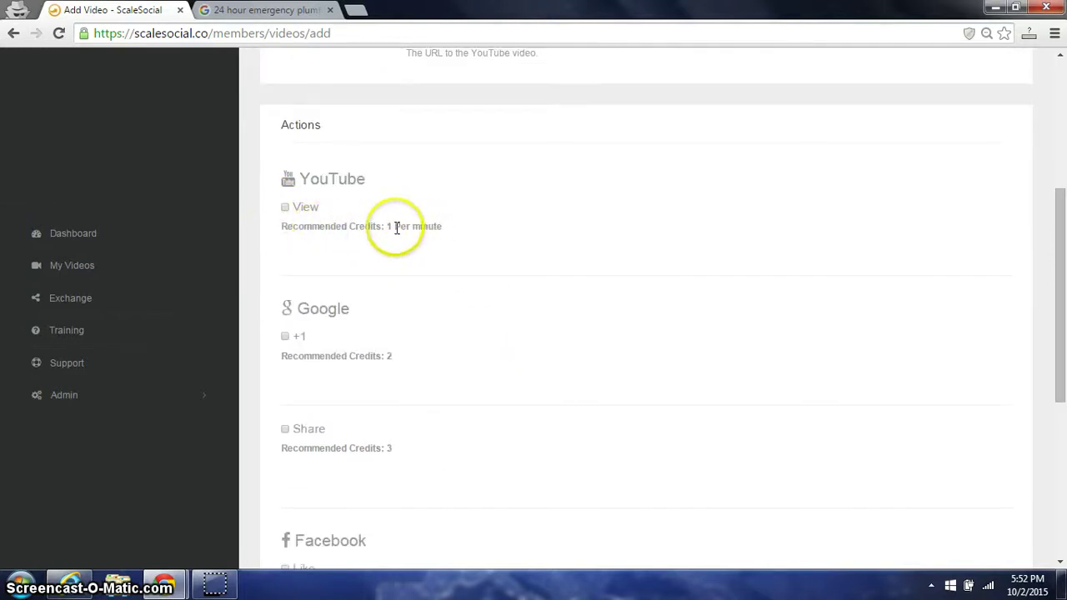
left_click(286, 207)
left_click(444, 240)
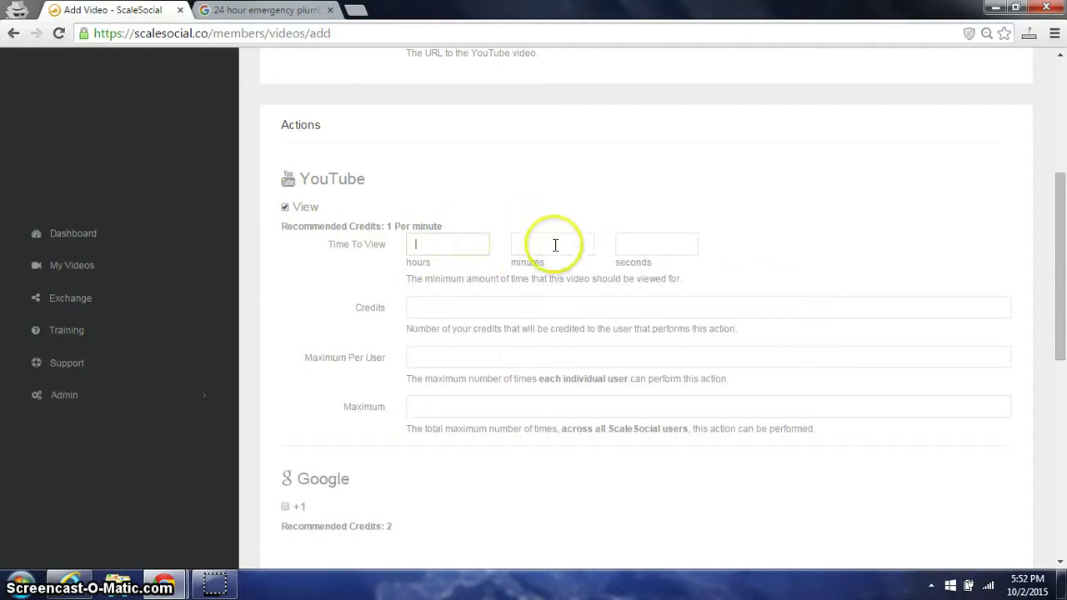
left_click(637, 244)
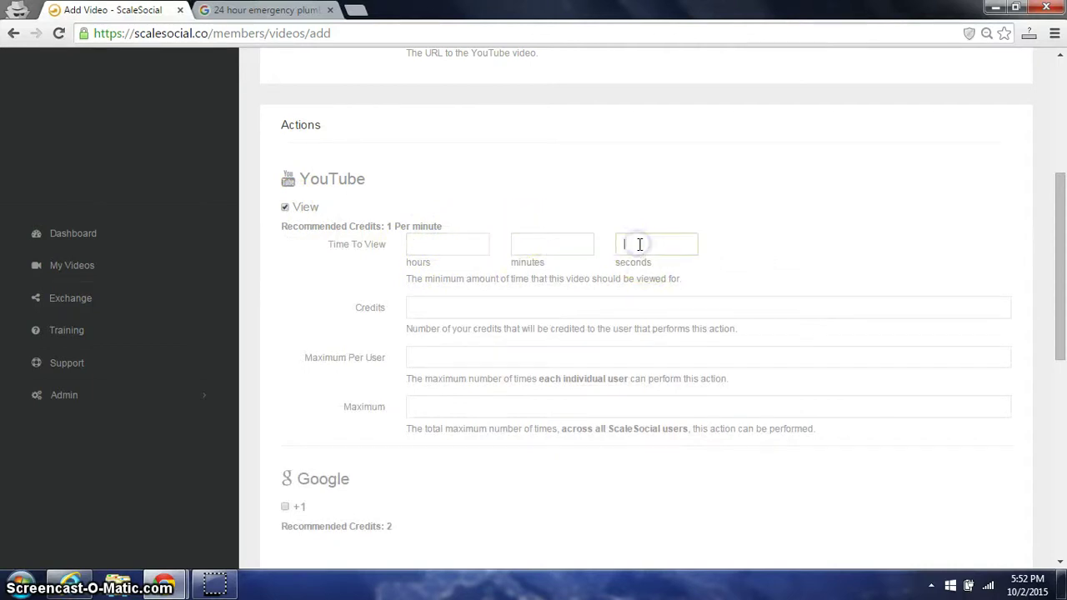
Set the View action's credits to 1, its maximum per user to 2 and its overall maximum to 100000000
left_click(514, 308)
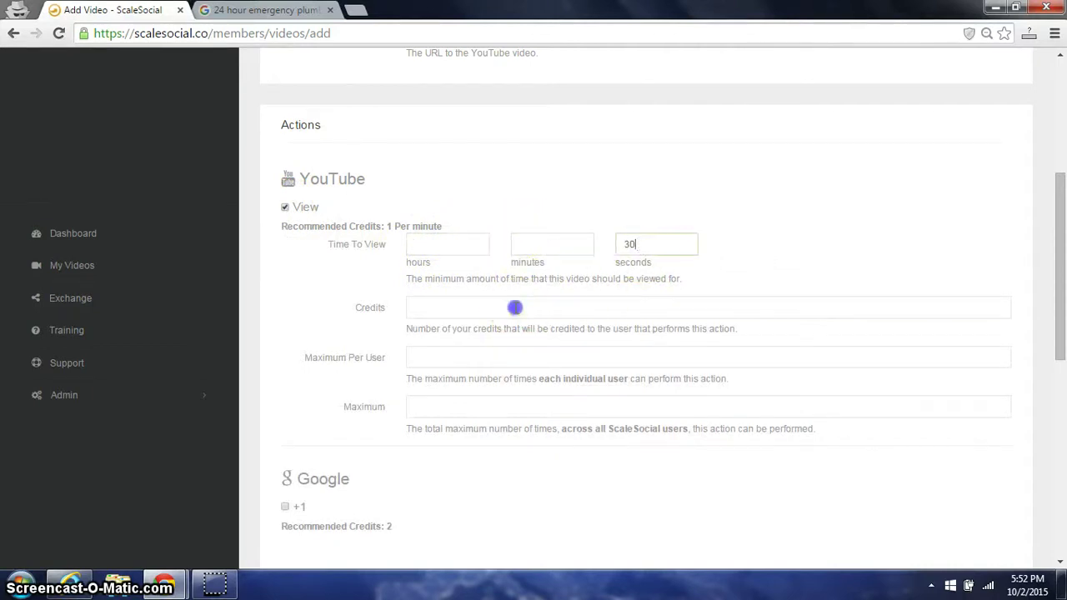
left_click(456, 358)
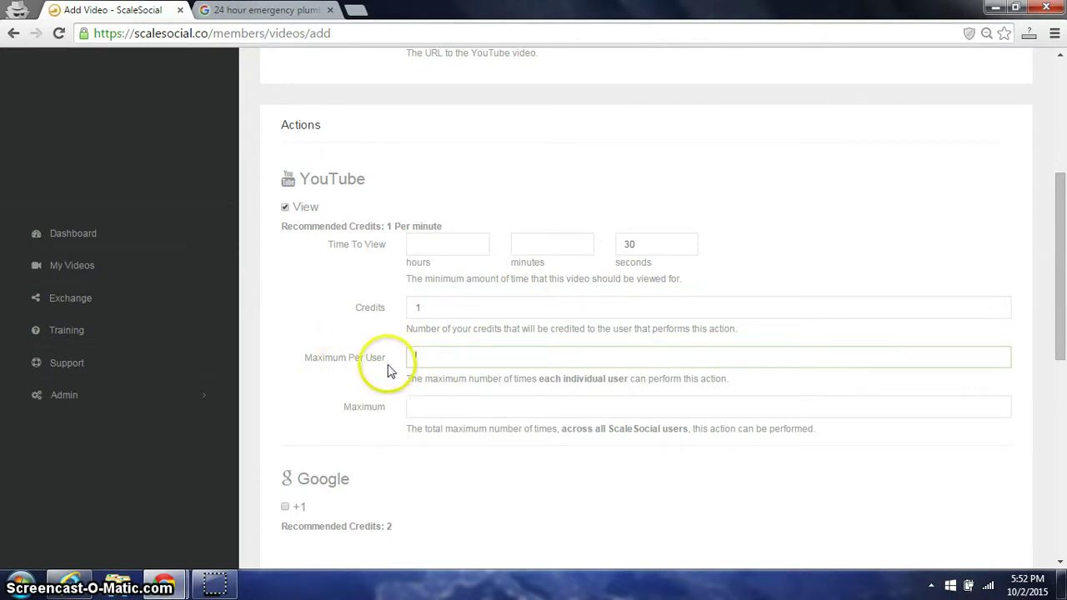
type("2")
scroll(417, 359, "down", 1)
left_click(436, 327)
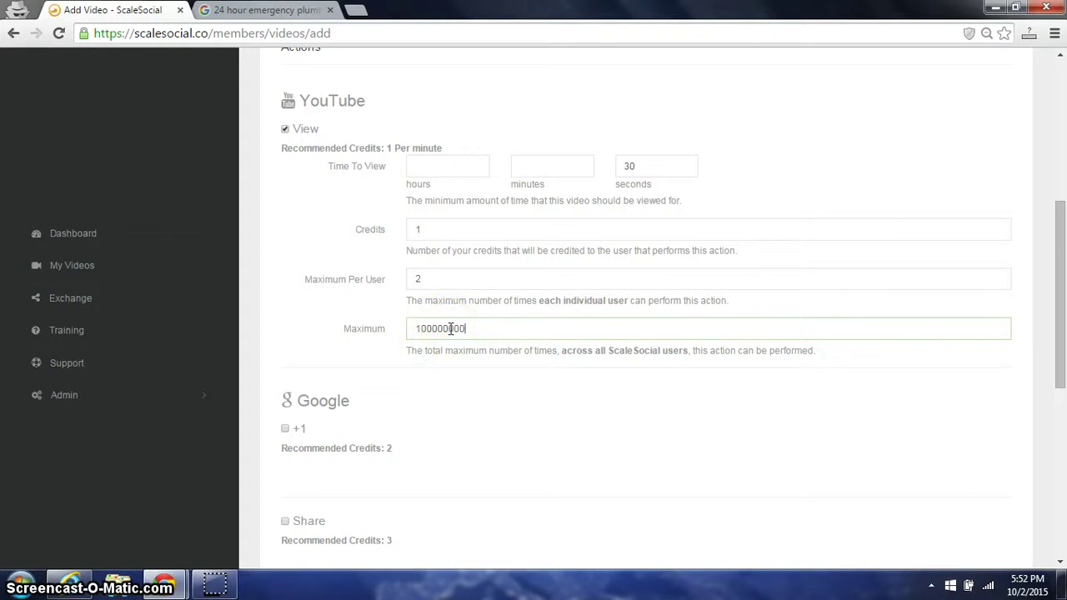
scroll(451, 328, "down", 2)
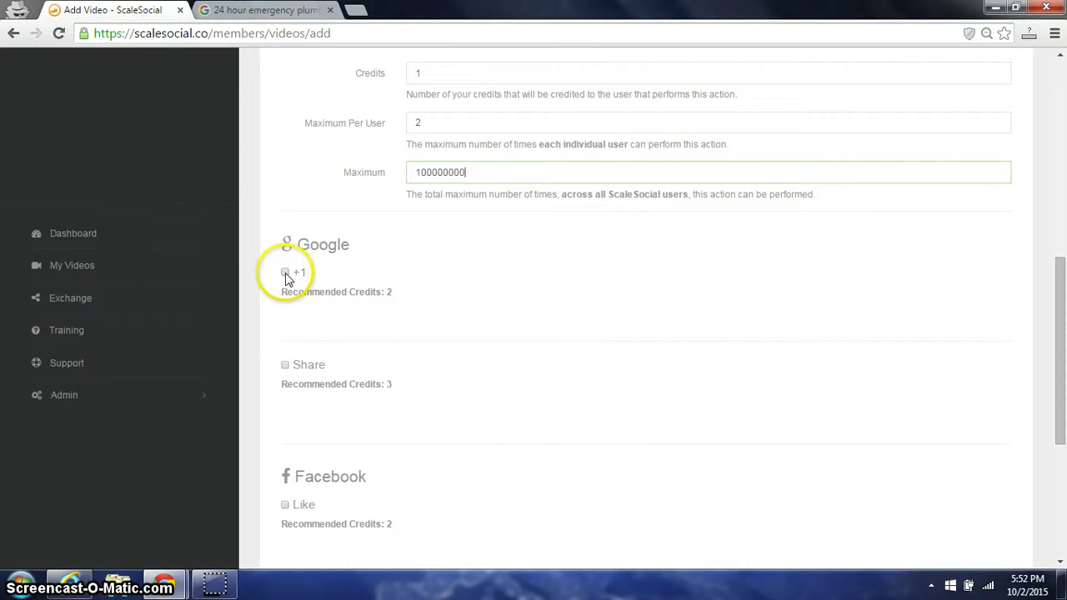
Look over the Google and Facebook actions and the entered video details, then go to the Exchange page without saving
scroll(283, 278, "down", 2)
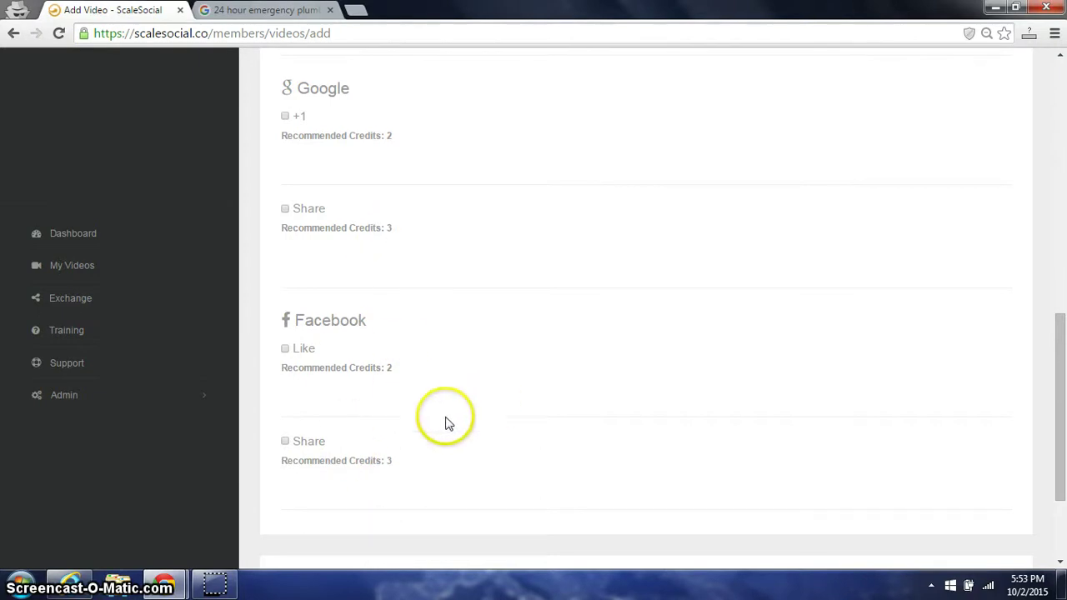
scroll(443, 422, "up", 7)
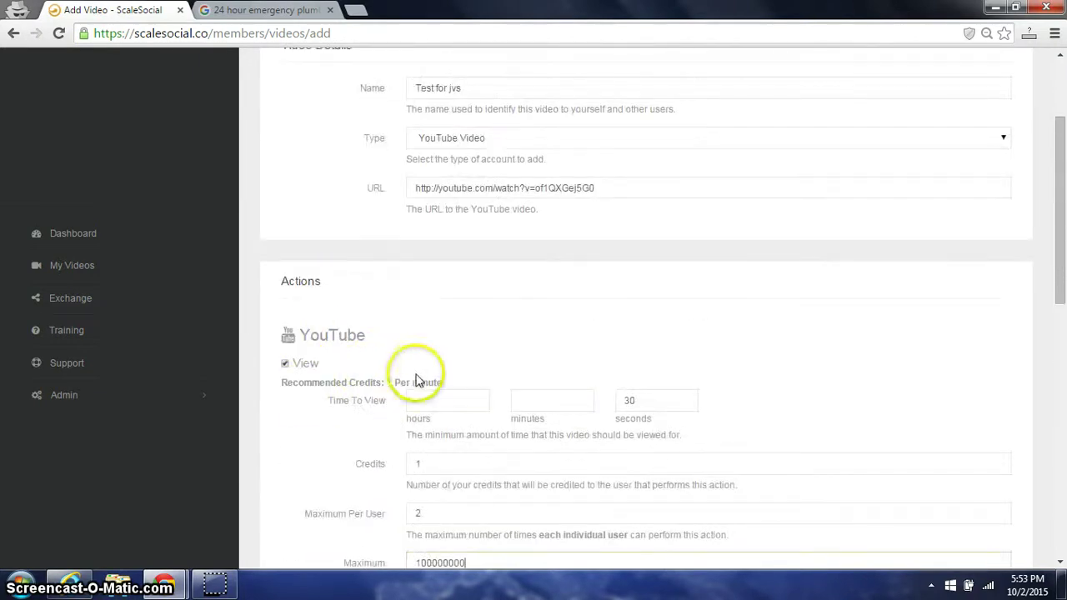
left_click(54, 298)
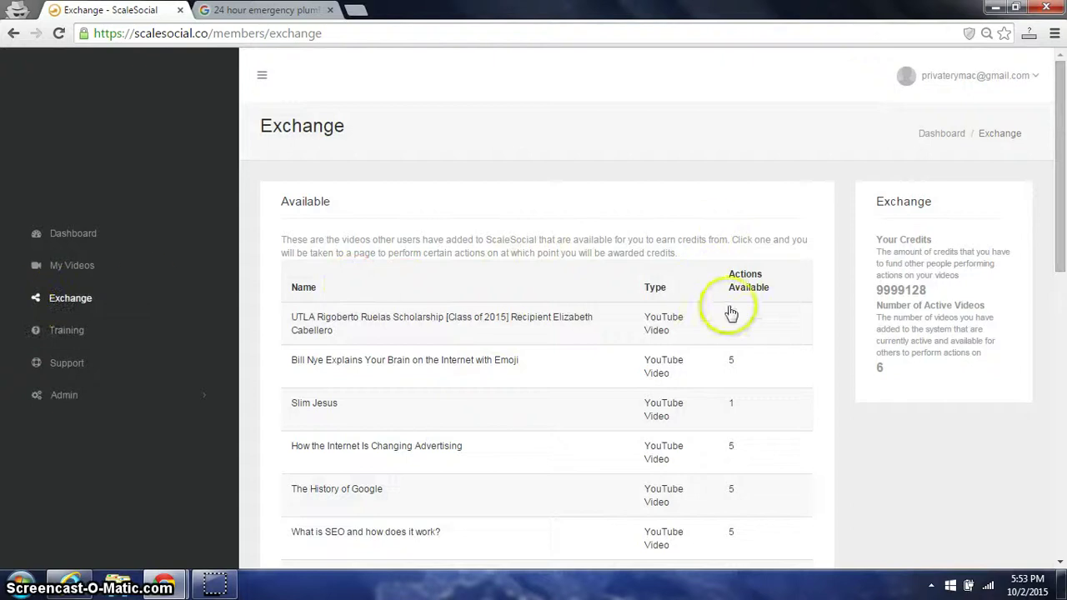
Browse the available exchange videos with their action counts and open the "Austin pool -10" video
scroll(731, 311, "down", 1)
scroll(746, 216, "down", 1)
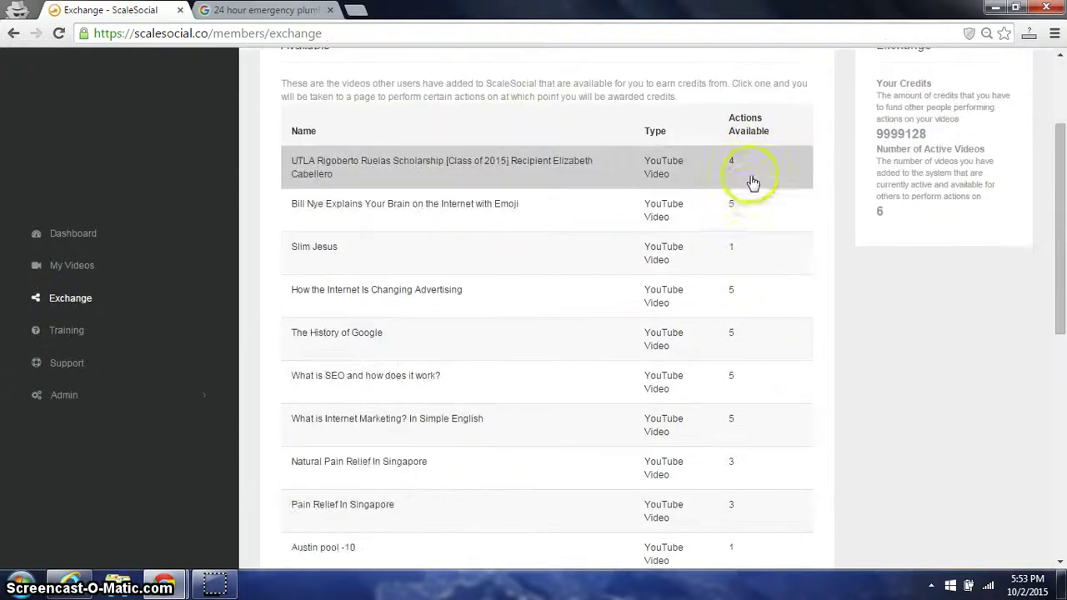
scroll(724, 177, "down", 2)
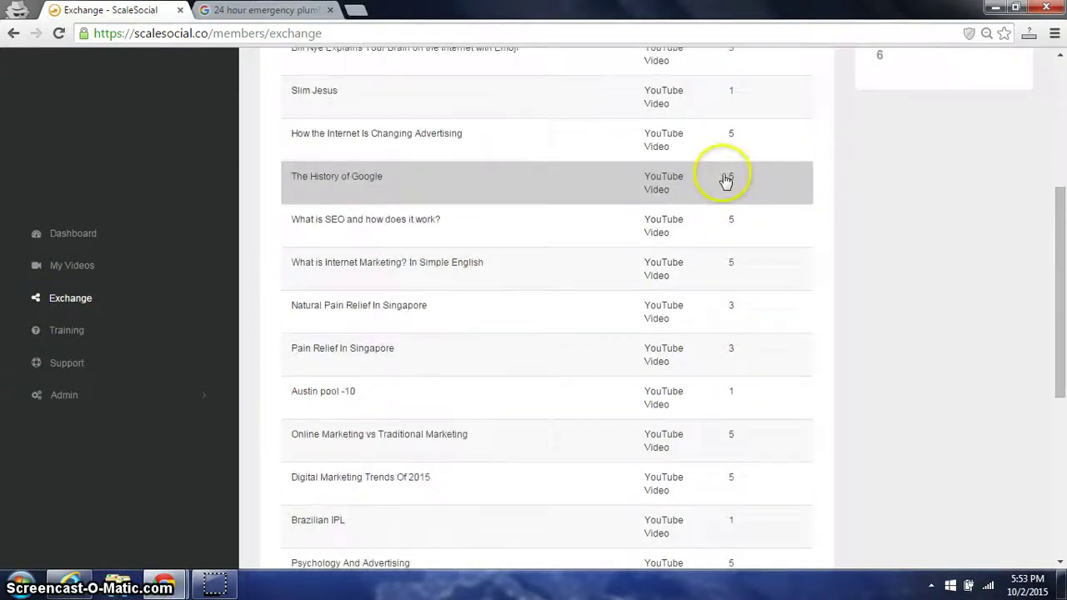
scroll(726, 179, "up", 2)
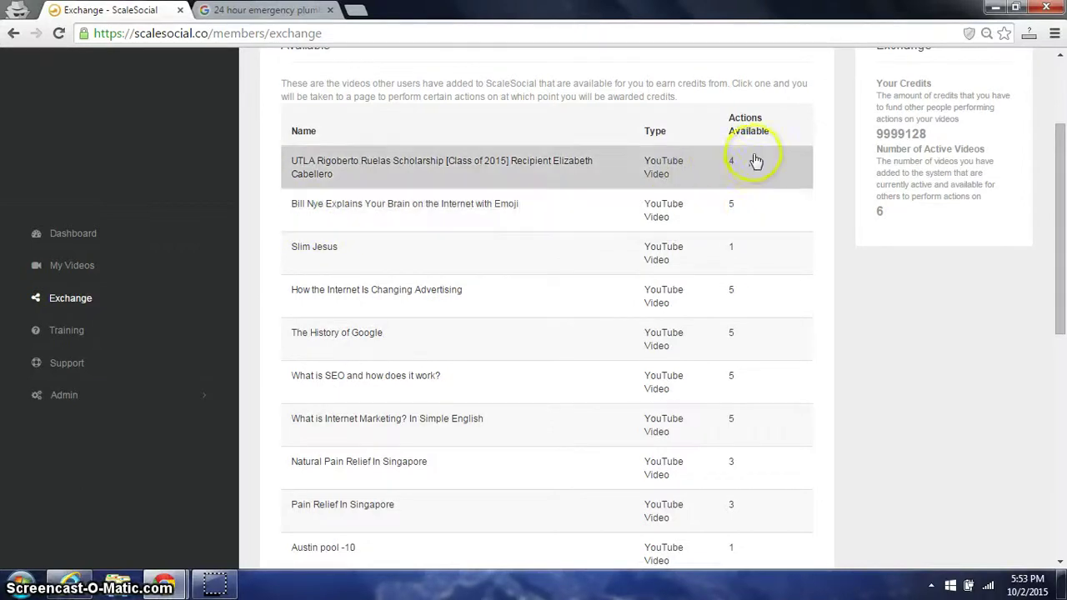
scroll(750, 171, "down", 1)
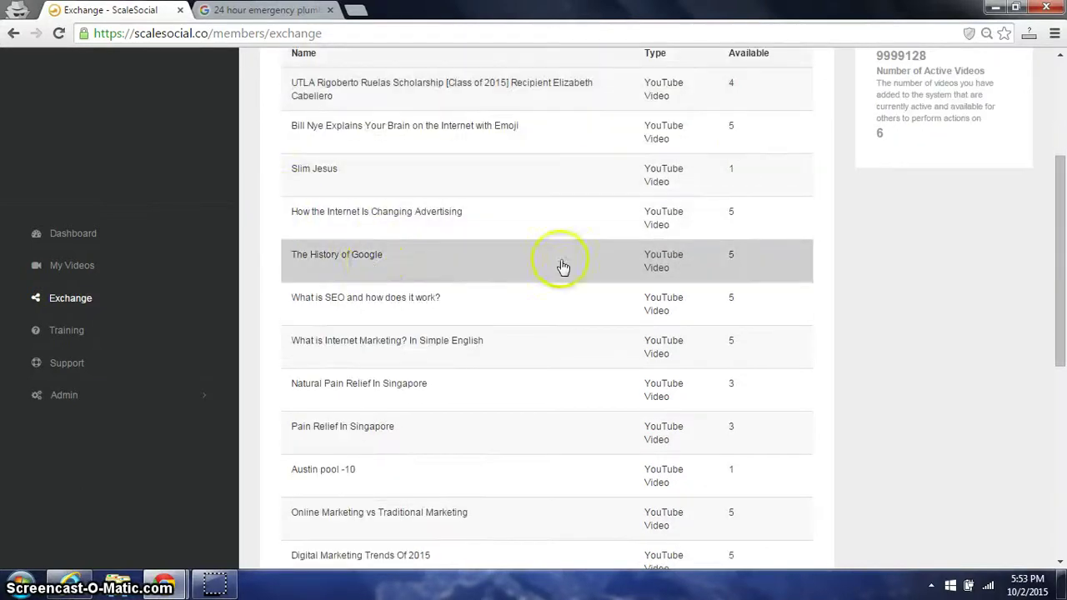
scroll(717, 272, "down", 3)
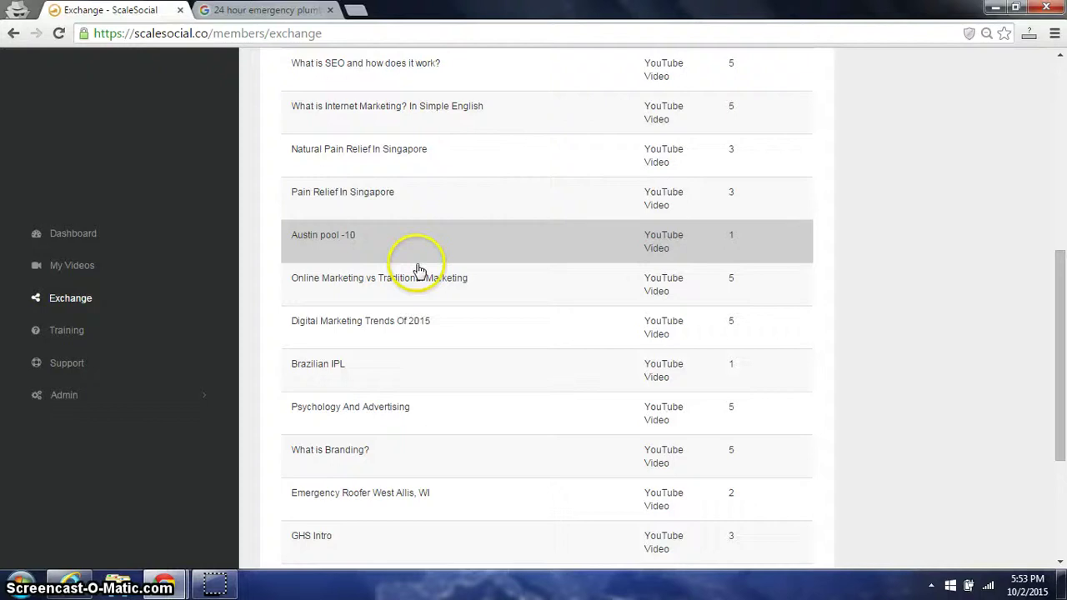
left_click(468, 257)
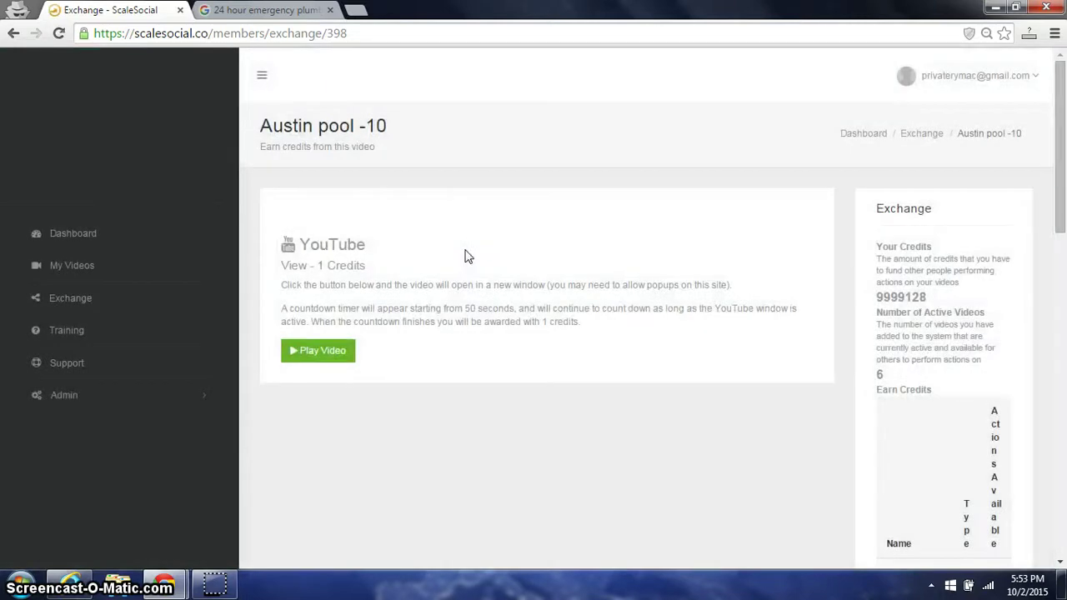
Read the countdown instructions for the YouTube View action and play the "Austin pool -10" video
left_click_drag(282, 308, 441, 309)
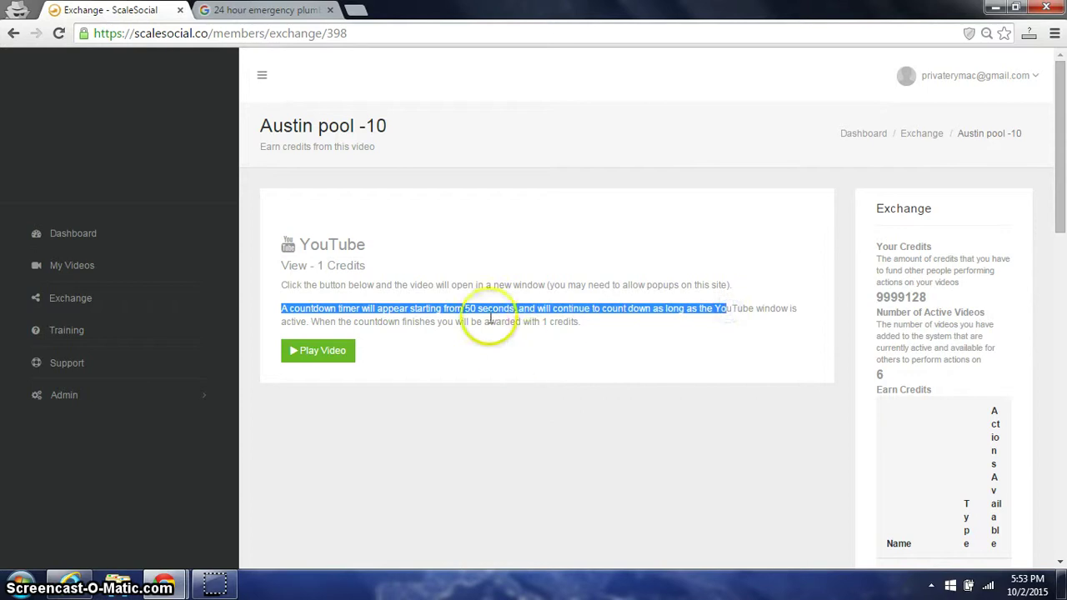
left_click_drag(482, 321, 571, 308)
left_click(344, 357)
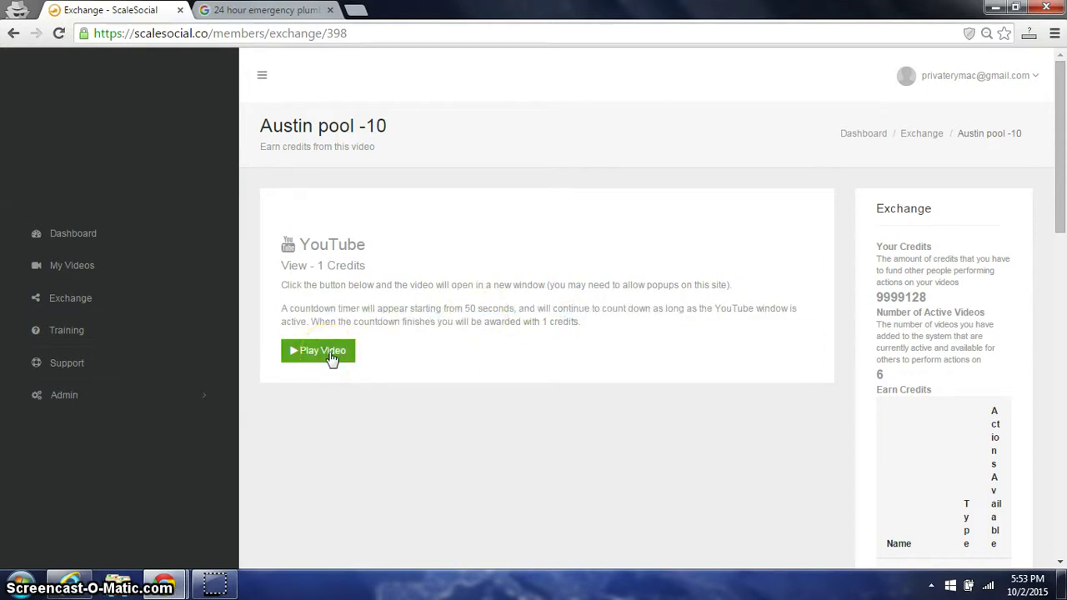
left_click(333, 357)
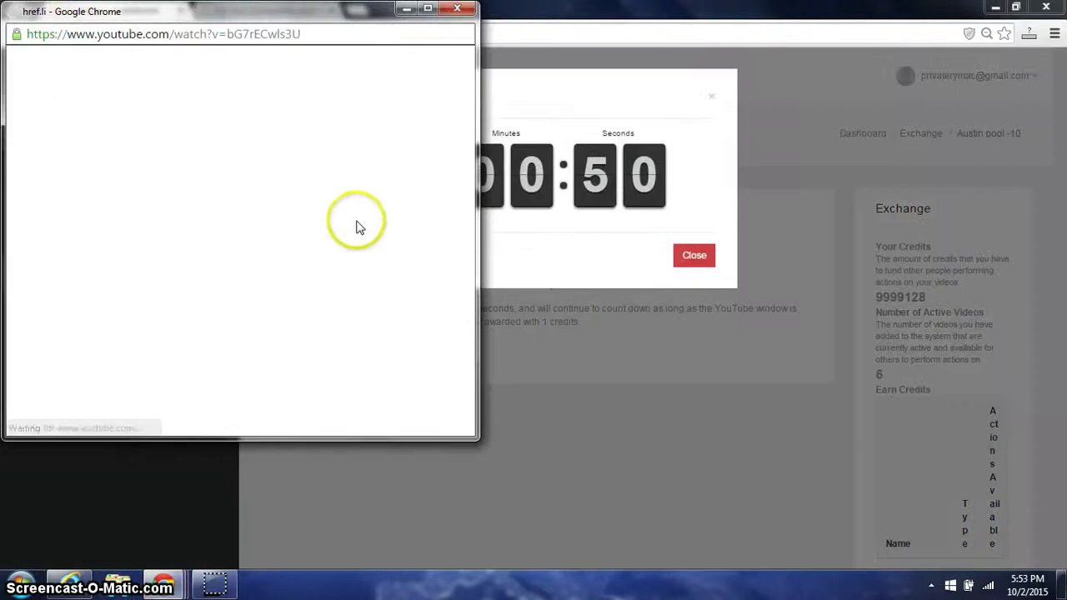
Move the YouTube video window off the countdown timer, minimize it to check the timer, and restore it
left_click_drag(328, 12, 380, 103)
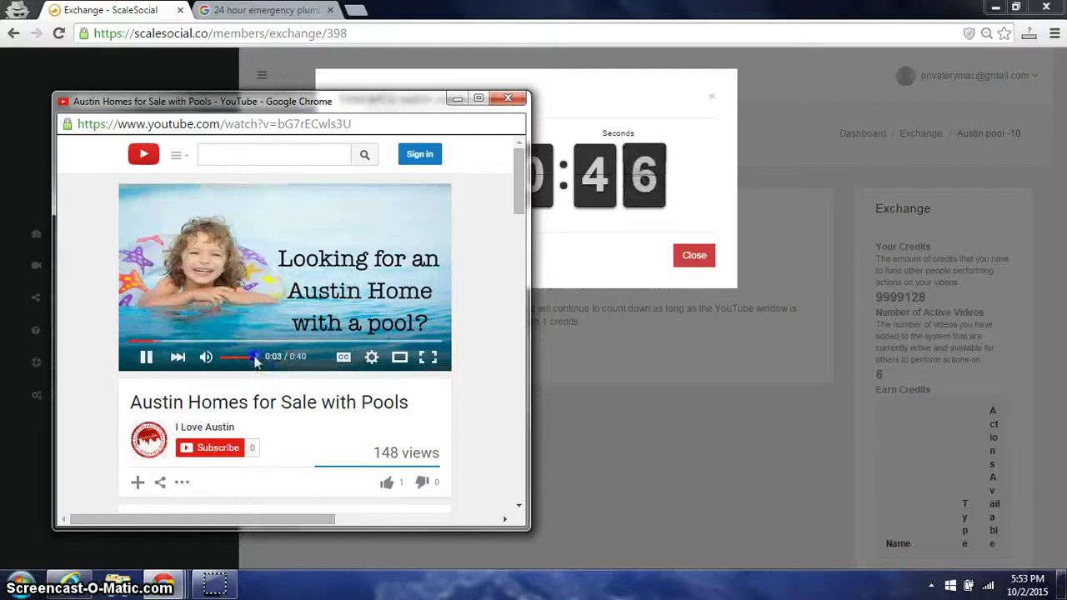
left_click_drag(417, 100, 442, 206)
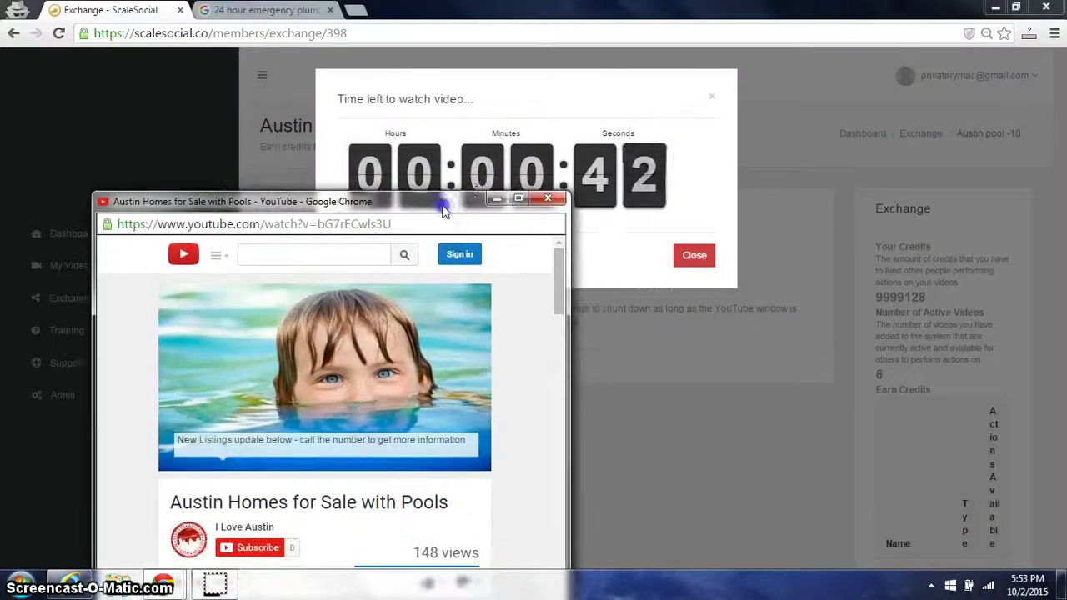
left_click(496, 200)
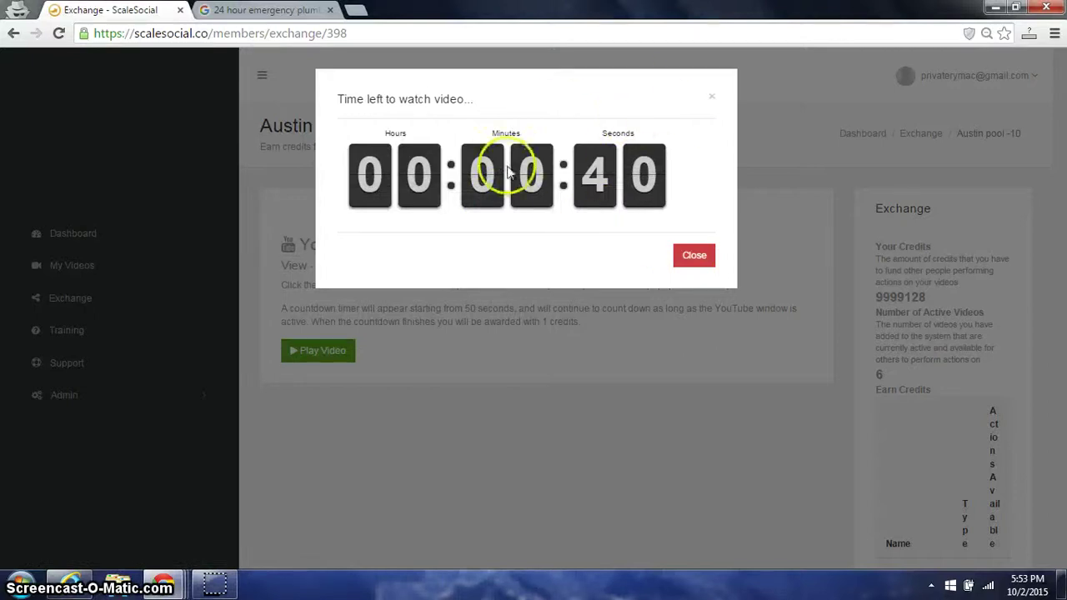
mouse_move(161, 586)
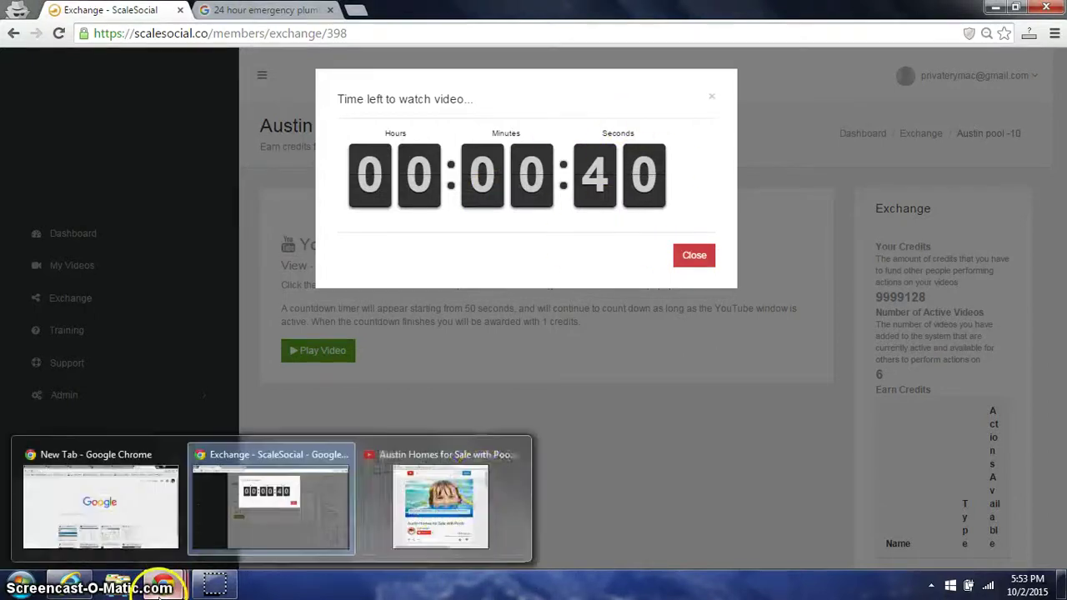
left_click(462, 482)
left_click_drag(400, 205, 326, 94)
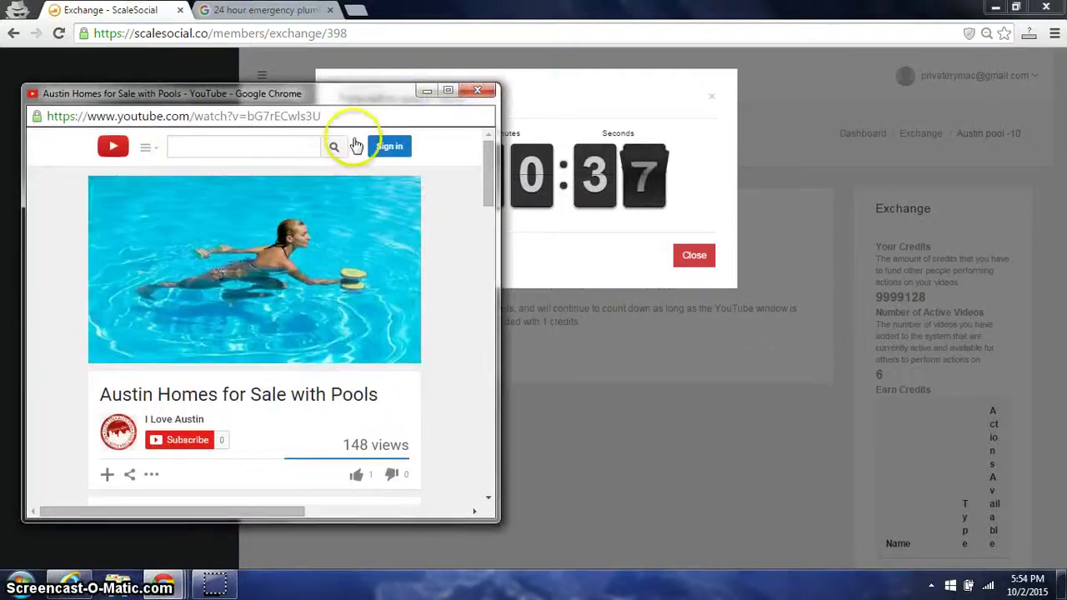
Close the YouTube video window and dismiss the countdown timer dialog before the viewing time ends
mouse_move(142, 281)
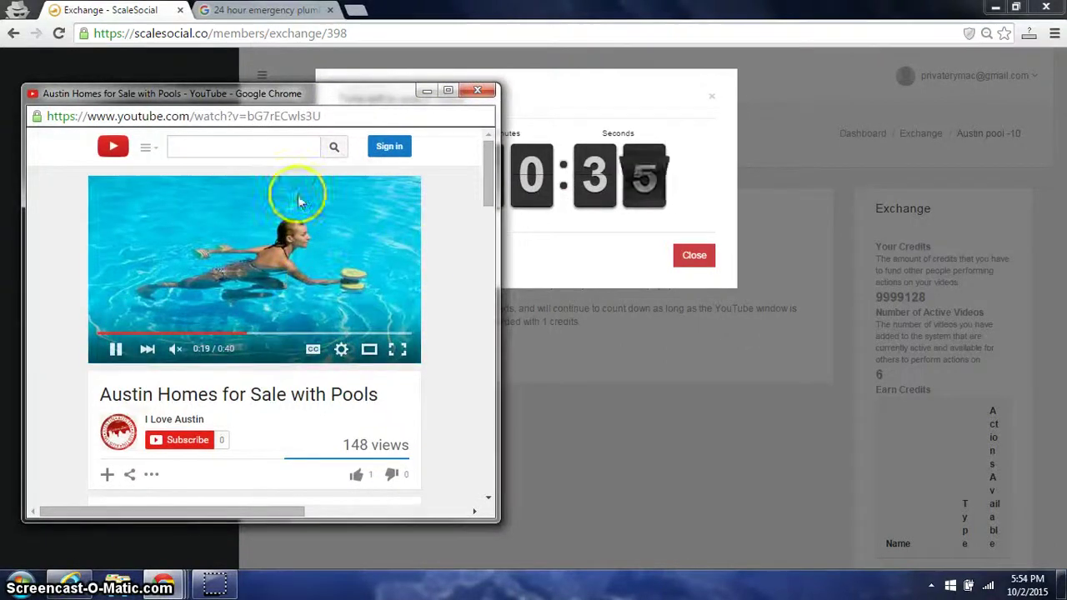
left_click_drag(333, 90, 345, 126)
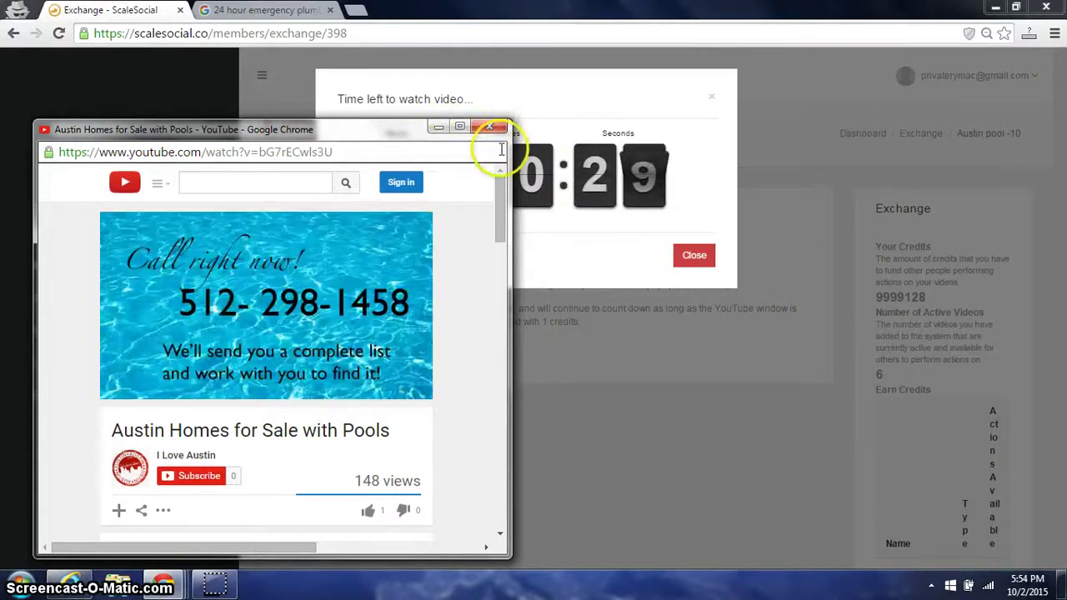
left_click(489, 127)
left_click(727, 258)
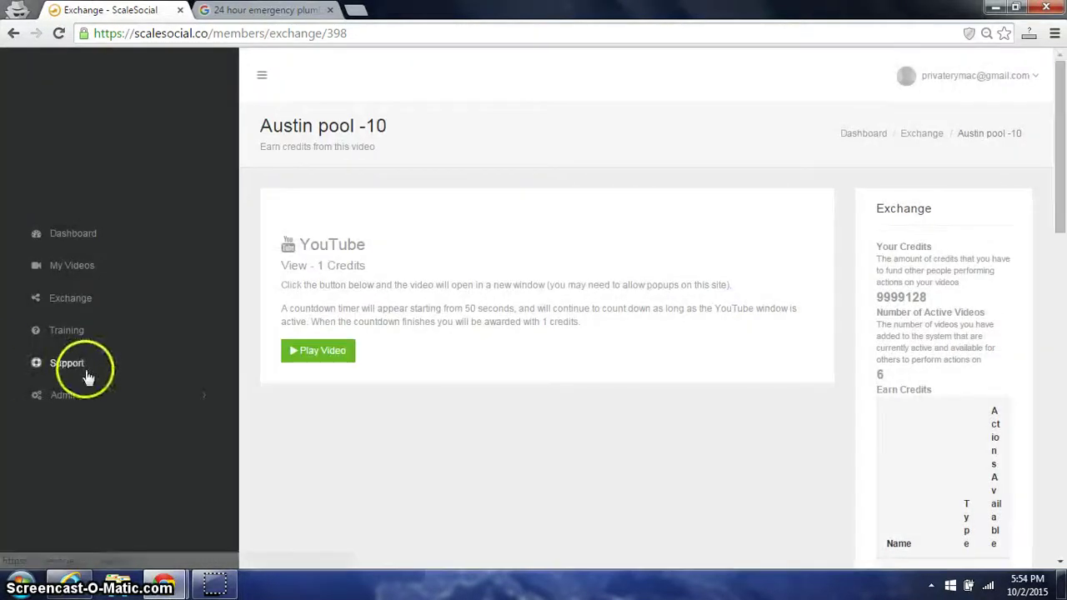
scroll(631, 350, "down", 5)
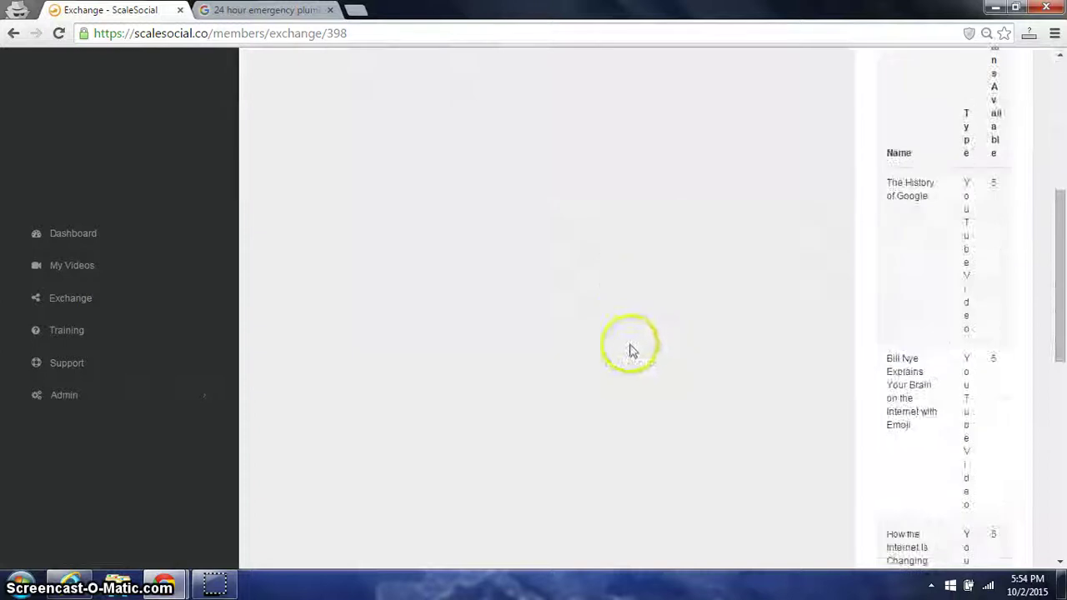
scroll(631, 351, "up", 5)
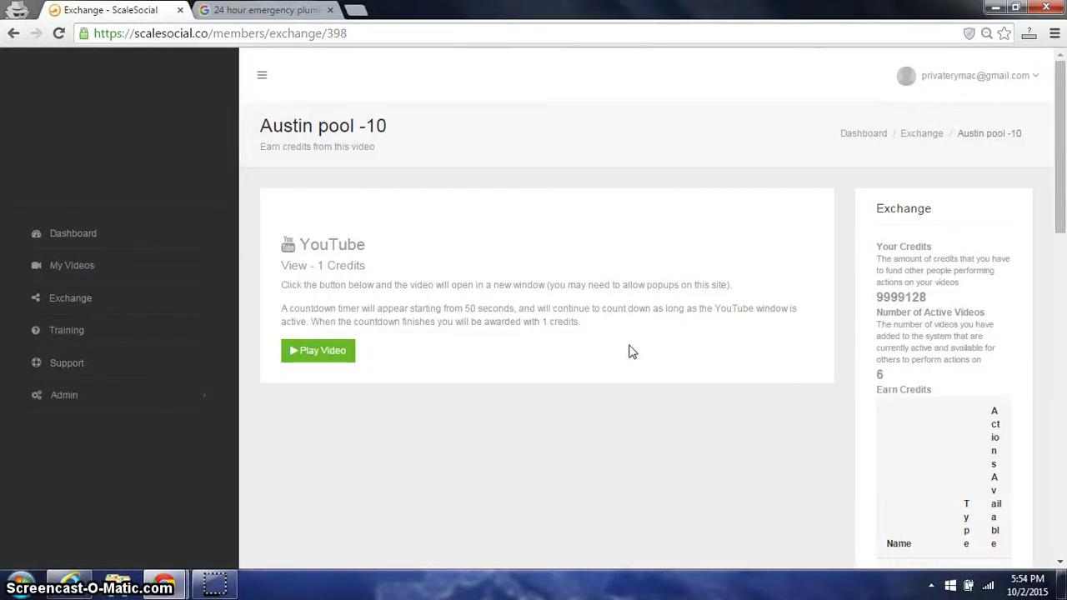